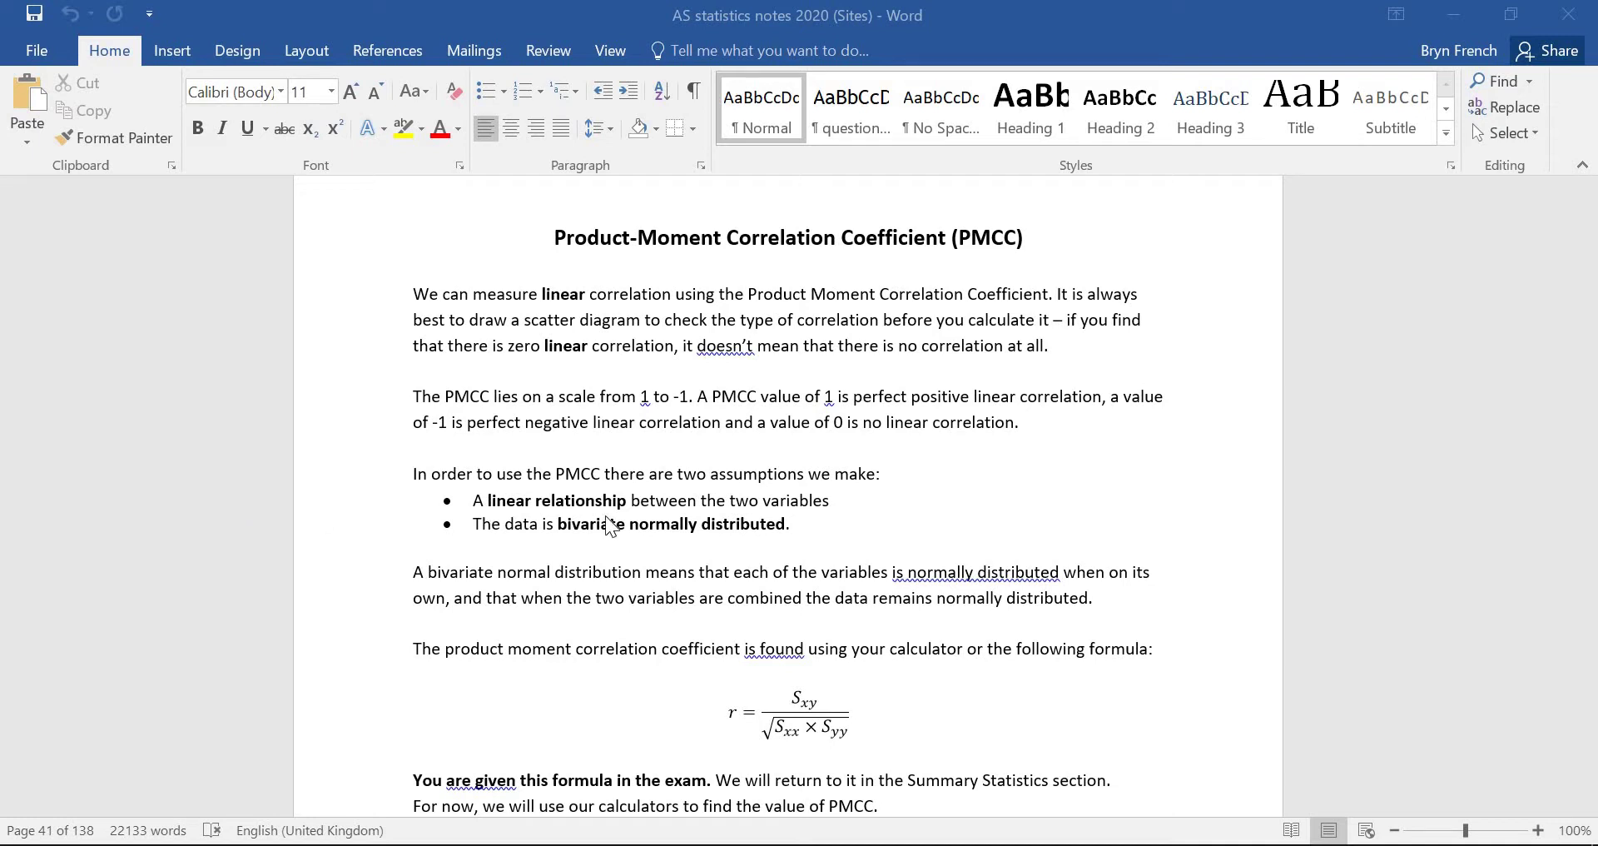
Read through the PMCC notes down to the example table of average income and infant mortality rate.
left_click(704, 528)
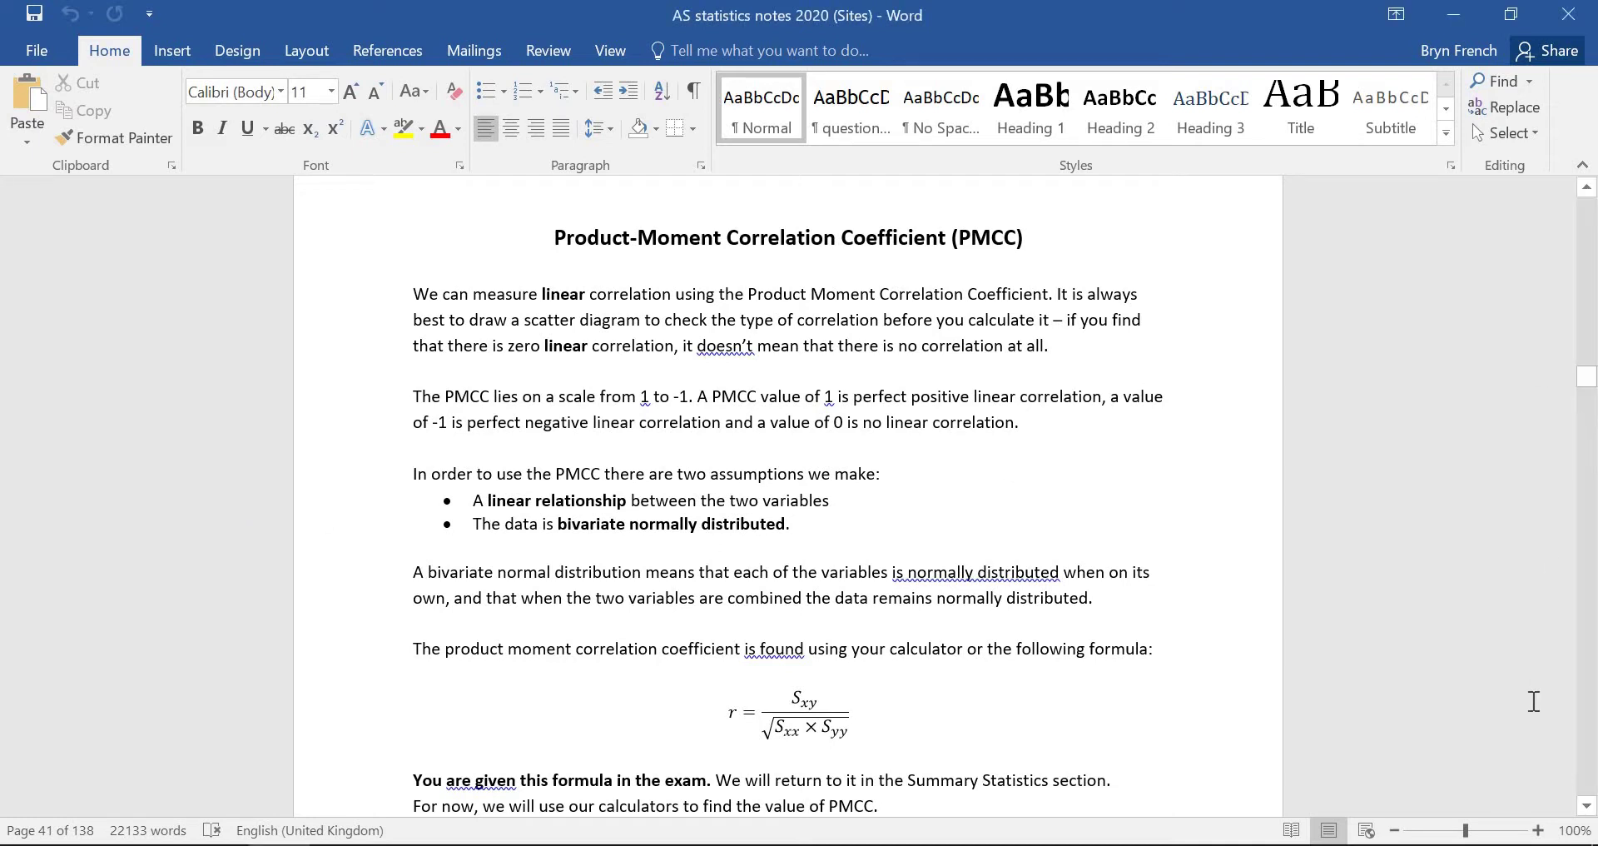
left_click(1586, 806)
left_click(1586, 807)
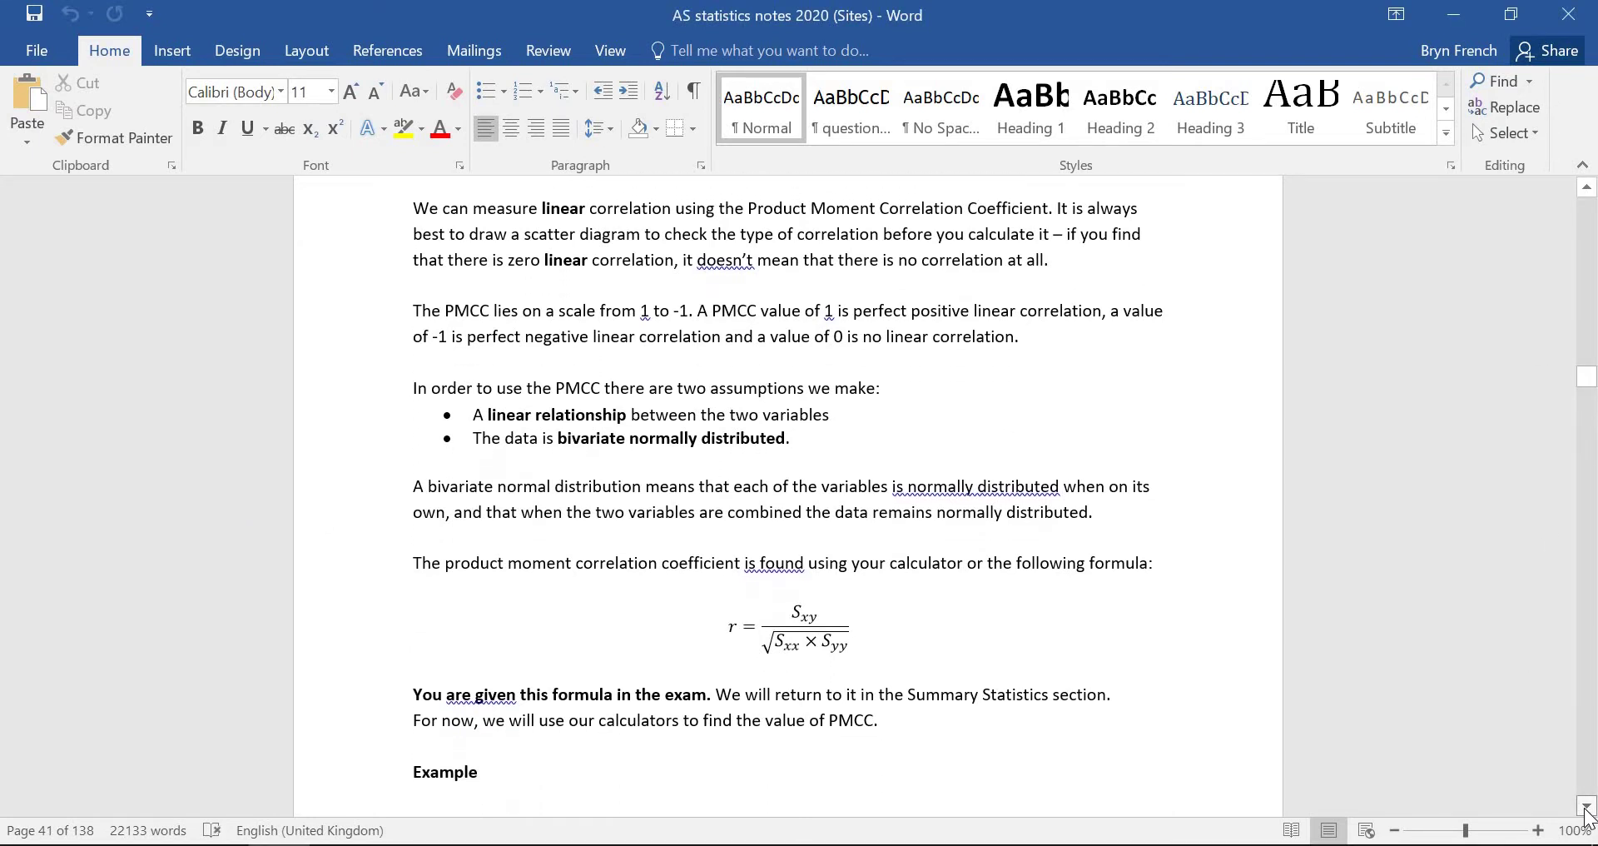
left_click(1587, 808)
left_click(1586, 808)
left_click(1586, 807)
left_click(1587, 808)
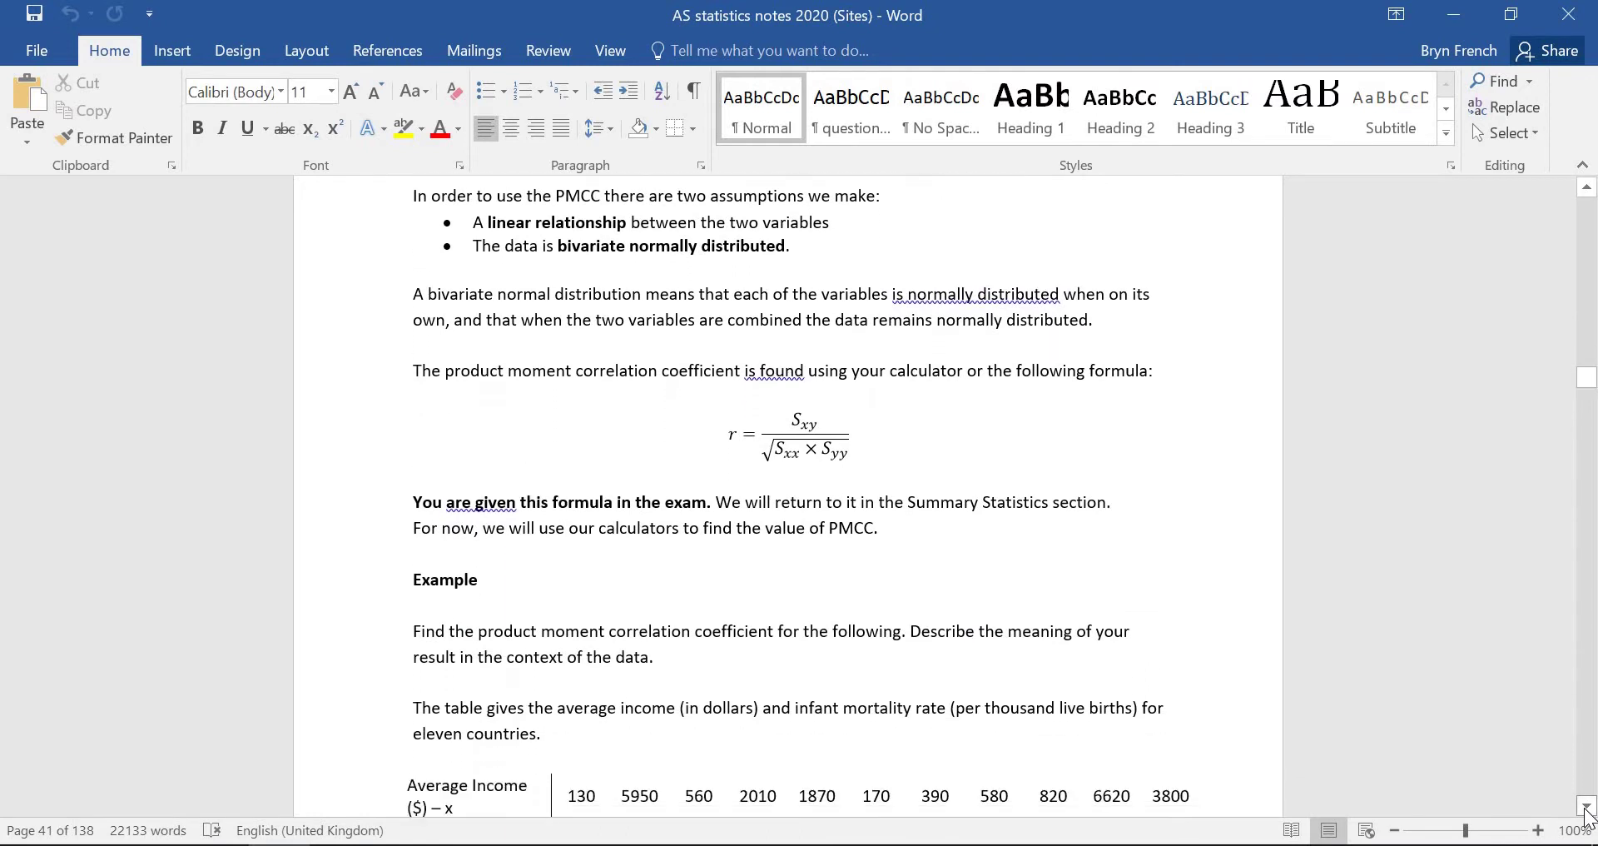
left_click(1587, 807)
left_click(1586, 808)
left_click(1587, 807)
left_click(1586, 807)
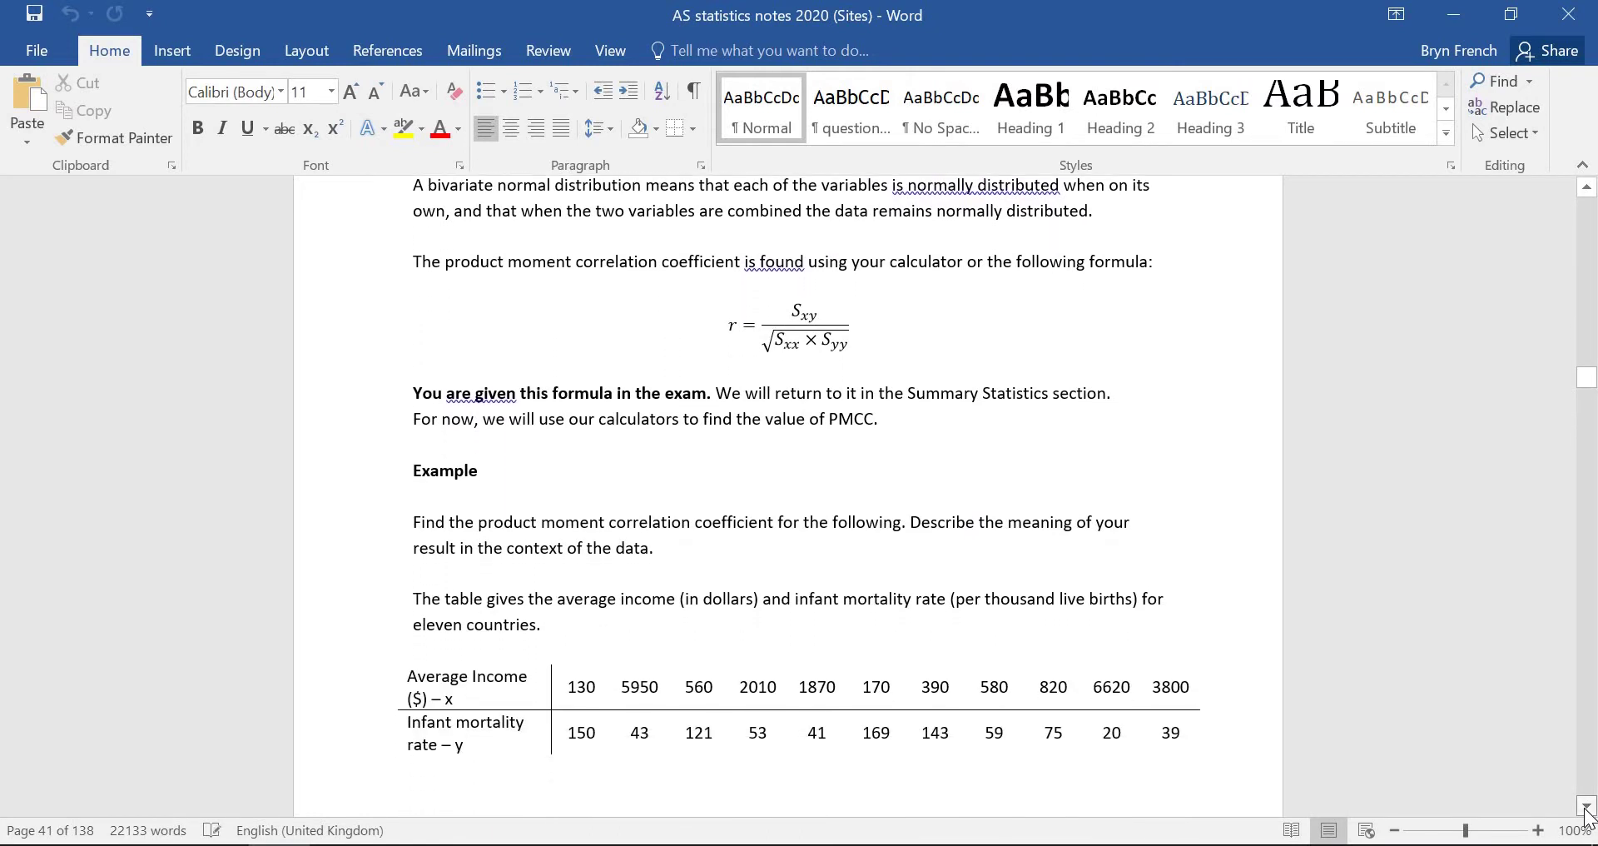
left_click(1587, 807)
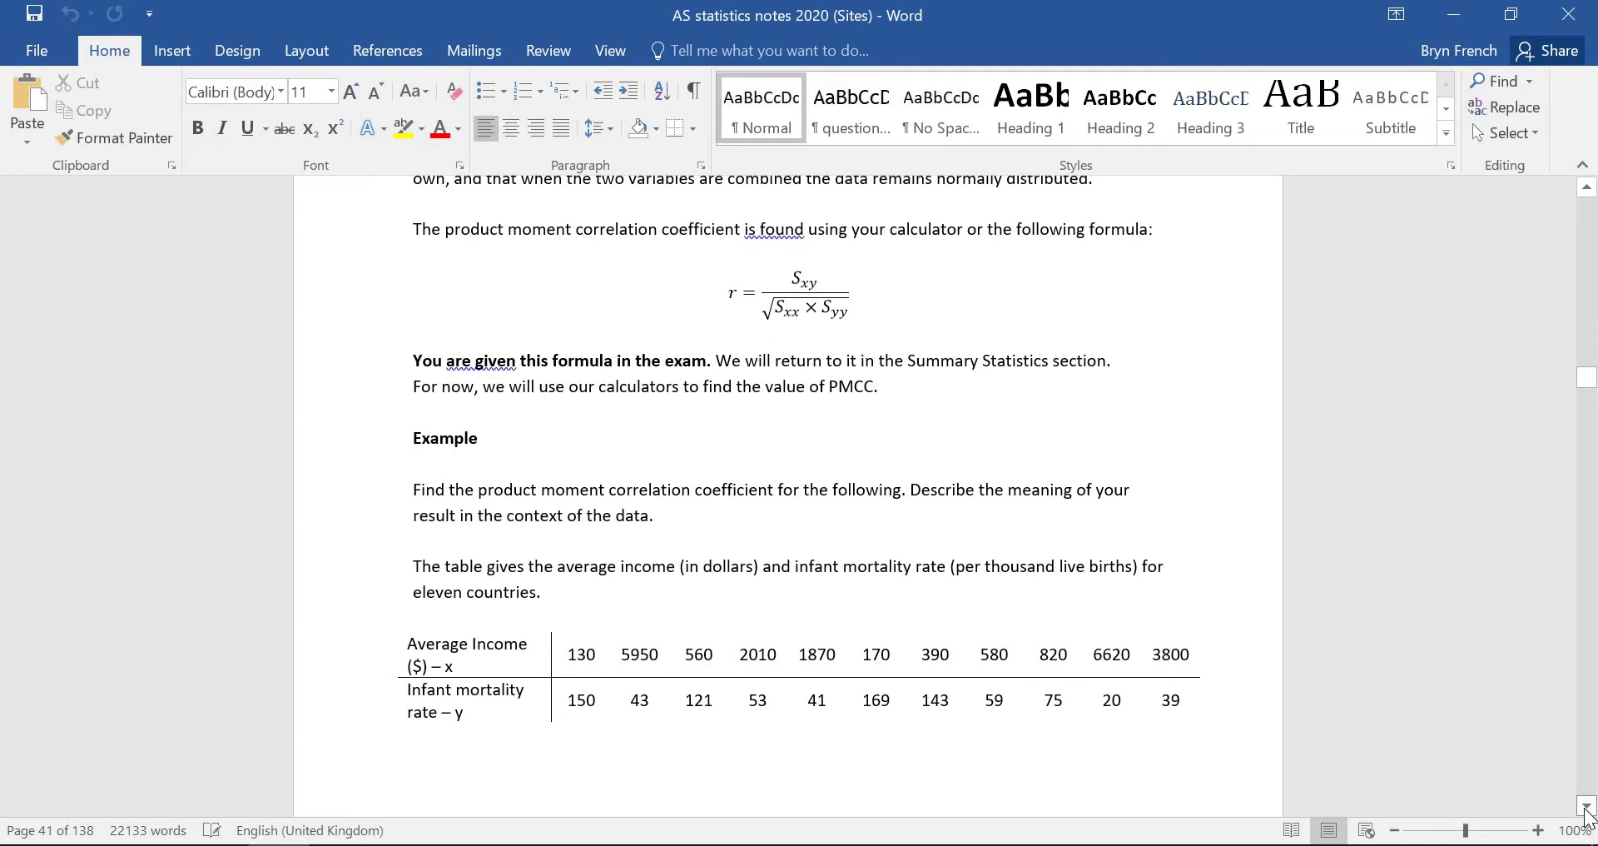
left_click(1587, 808)
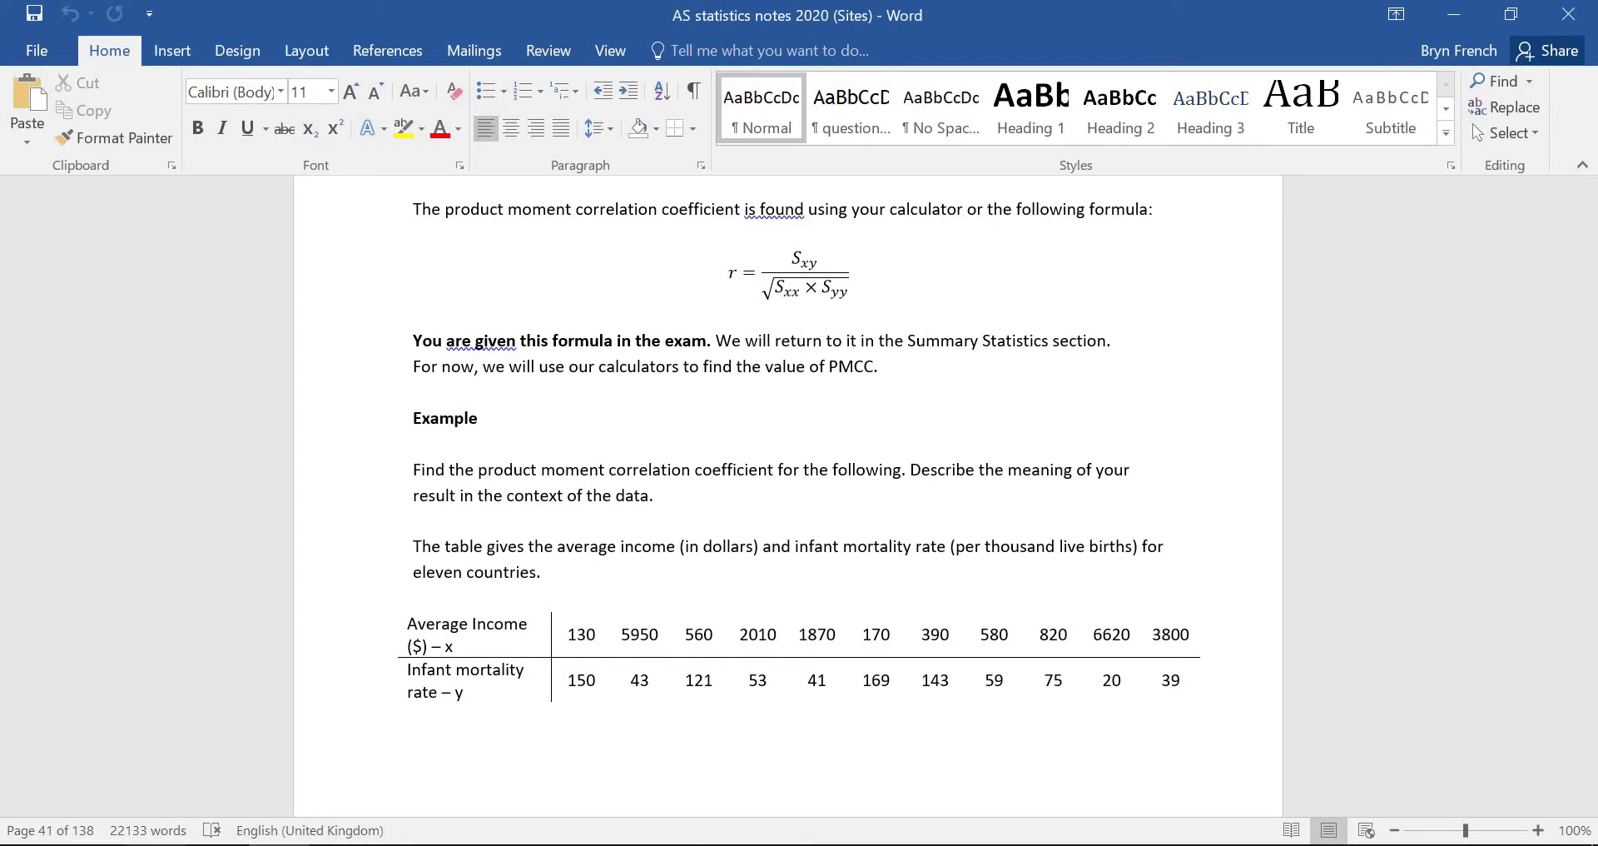
Switch to the PMCC spreadsheet in Google Sheets and set the text colour of the List 1 values in A8:A18 to black.
left_click(156, 845)
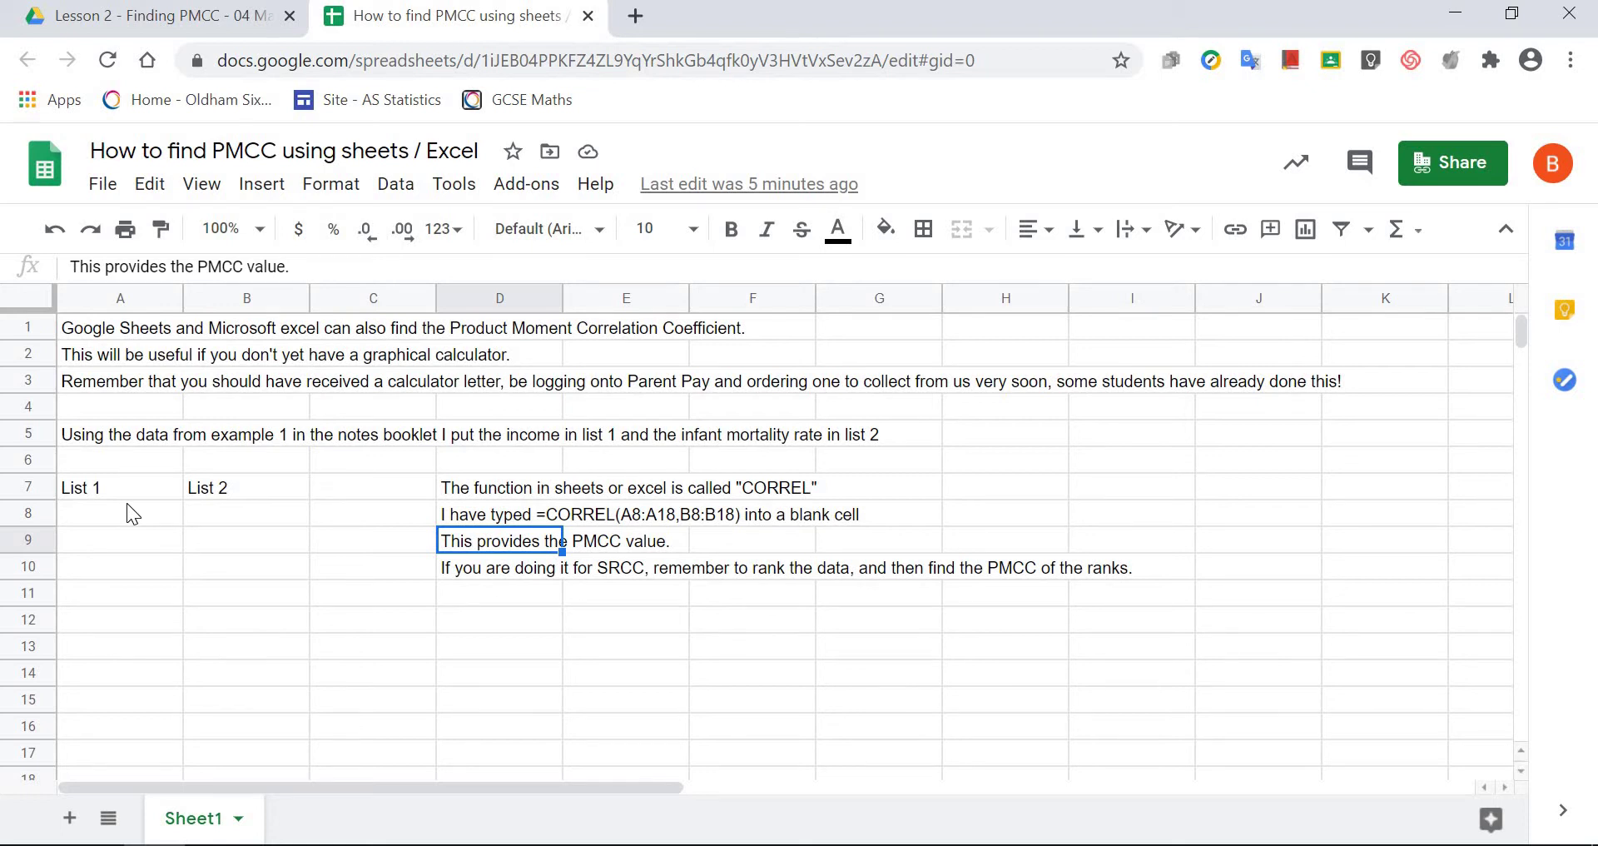
left_click_drag(126, 504, 126, 771)
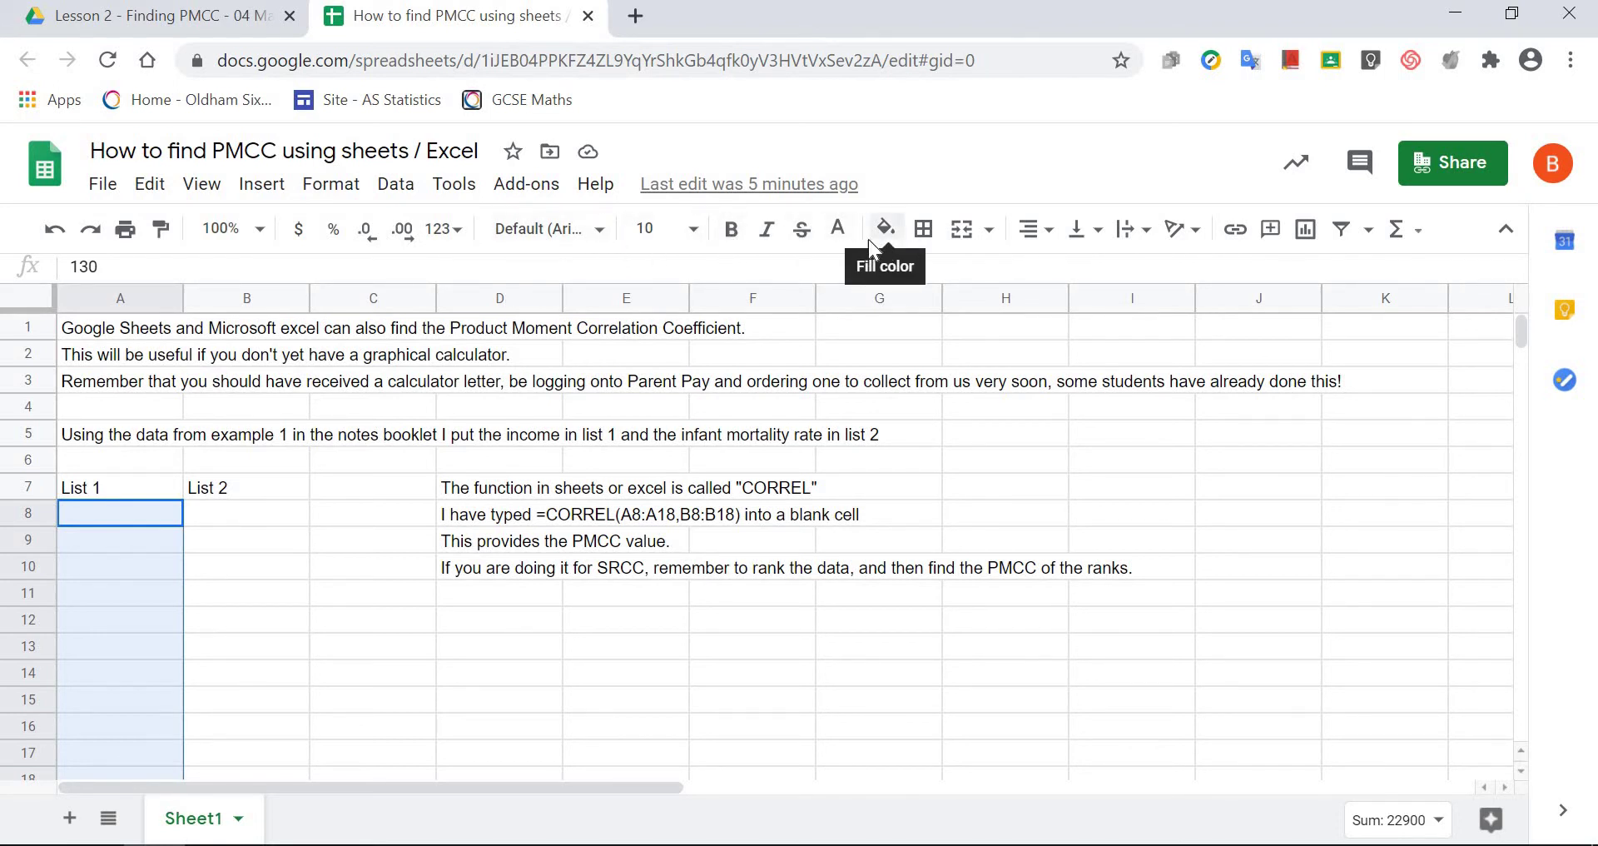
left_click(838, 228)
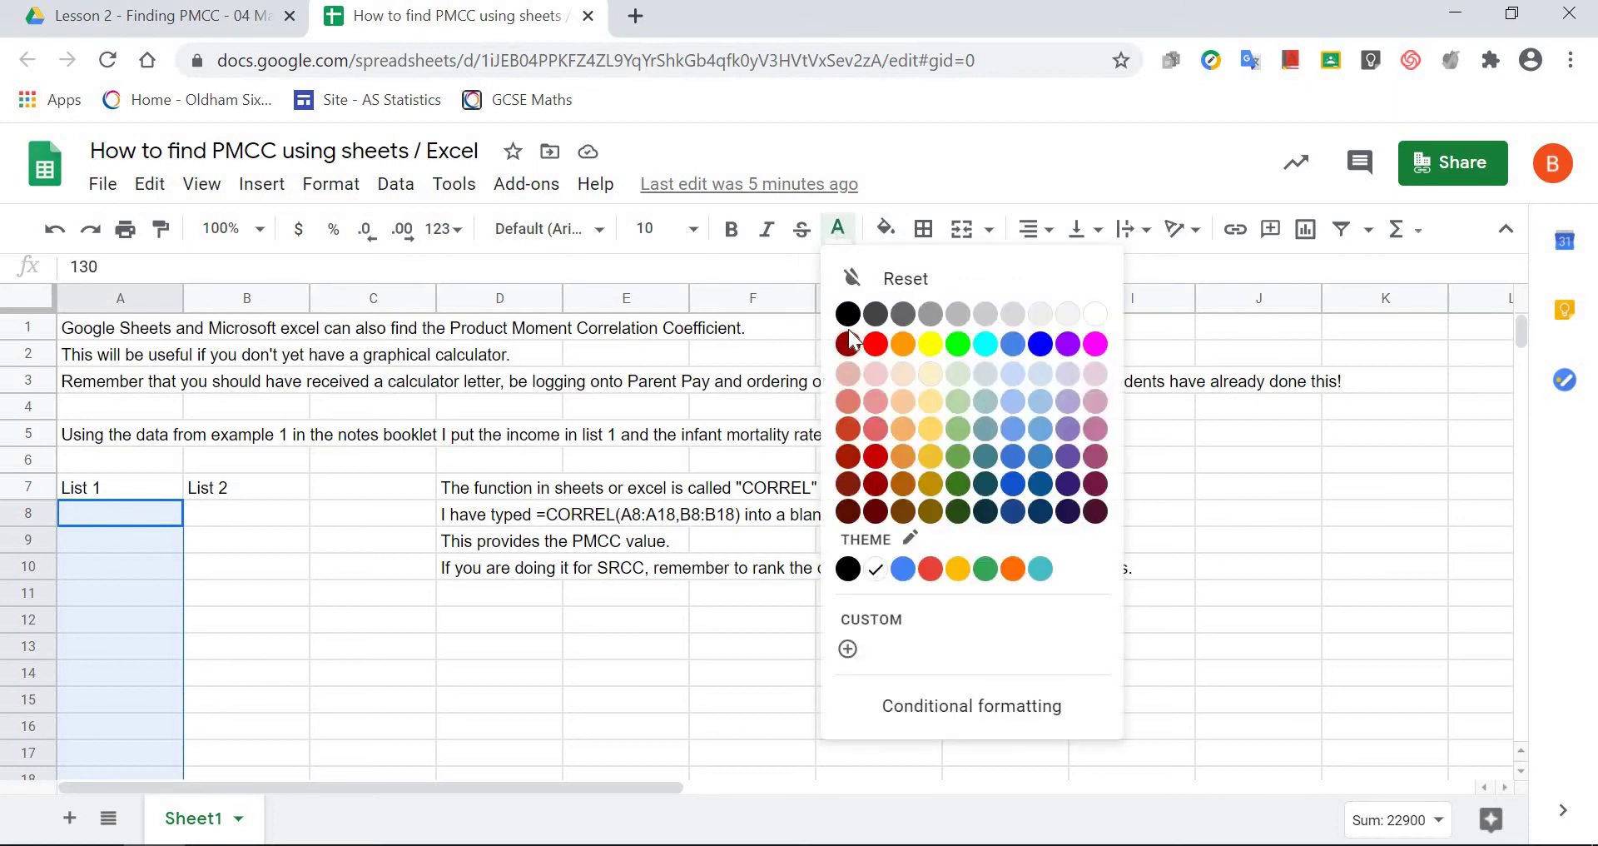
left_click(848, 314)
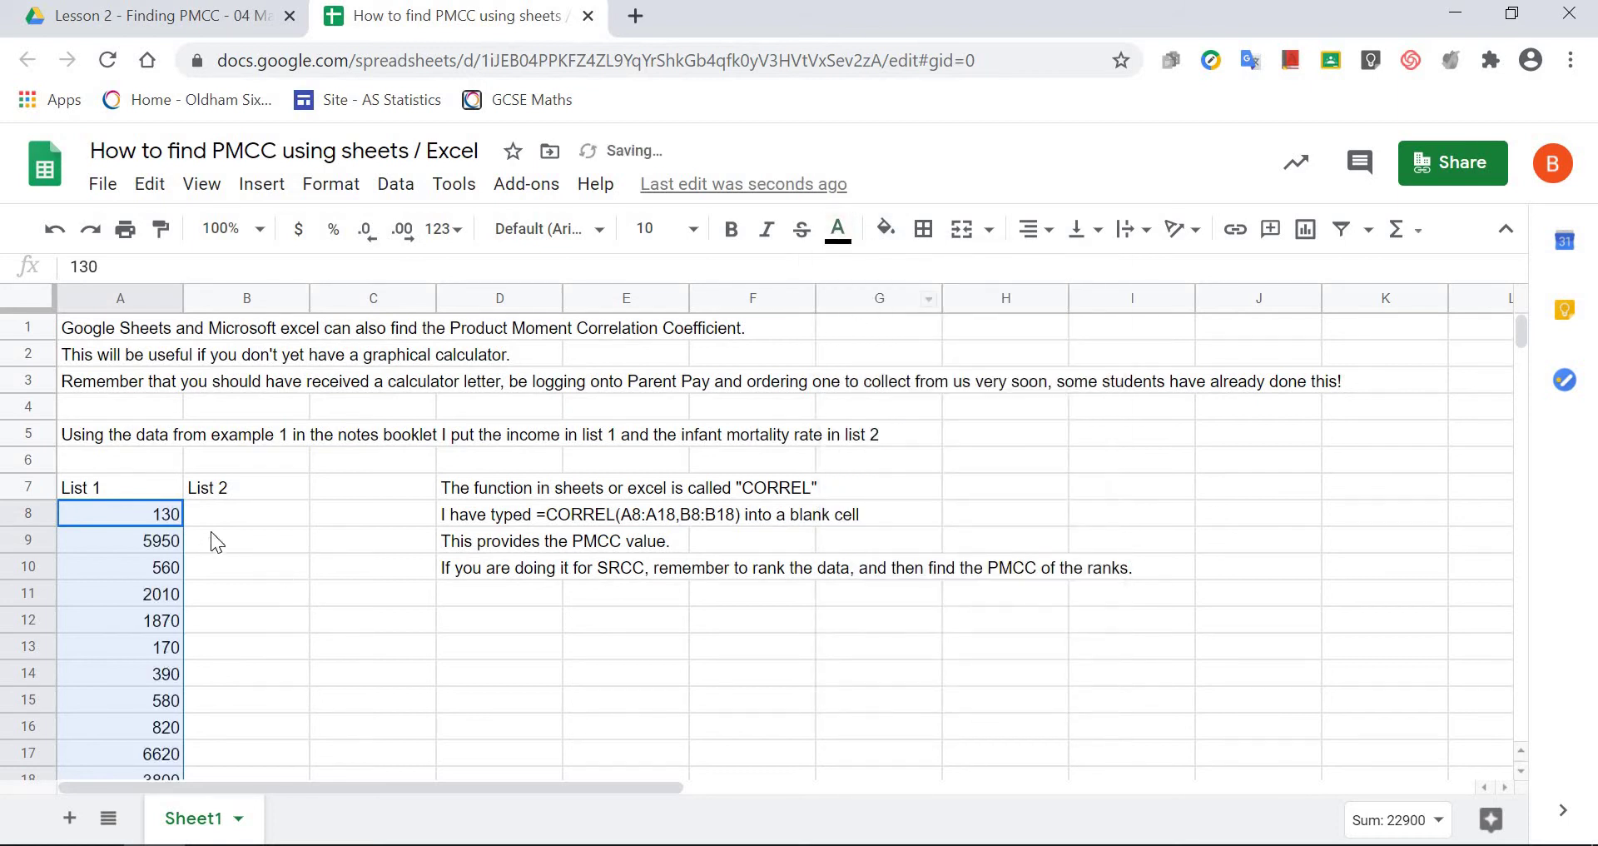
Set the text colour of the List 2 values in B8:B18 to black.
left_click(203, 689)
key("Down")
key("Down")
key("Down")
key("Down")
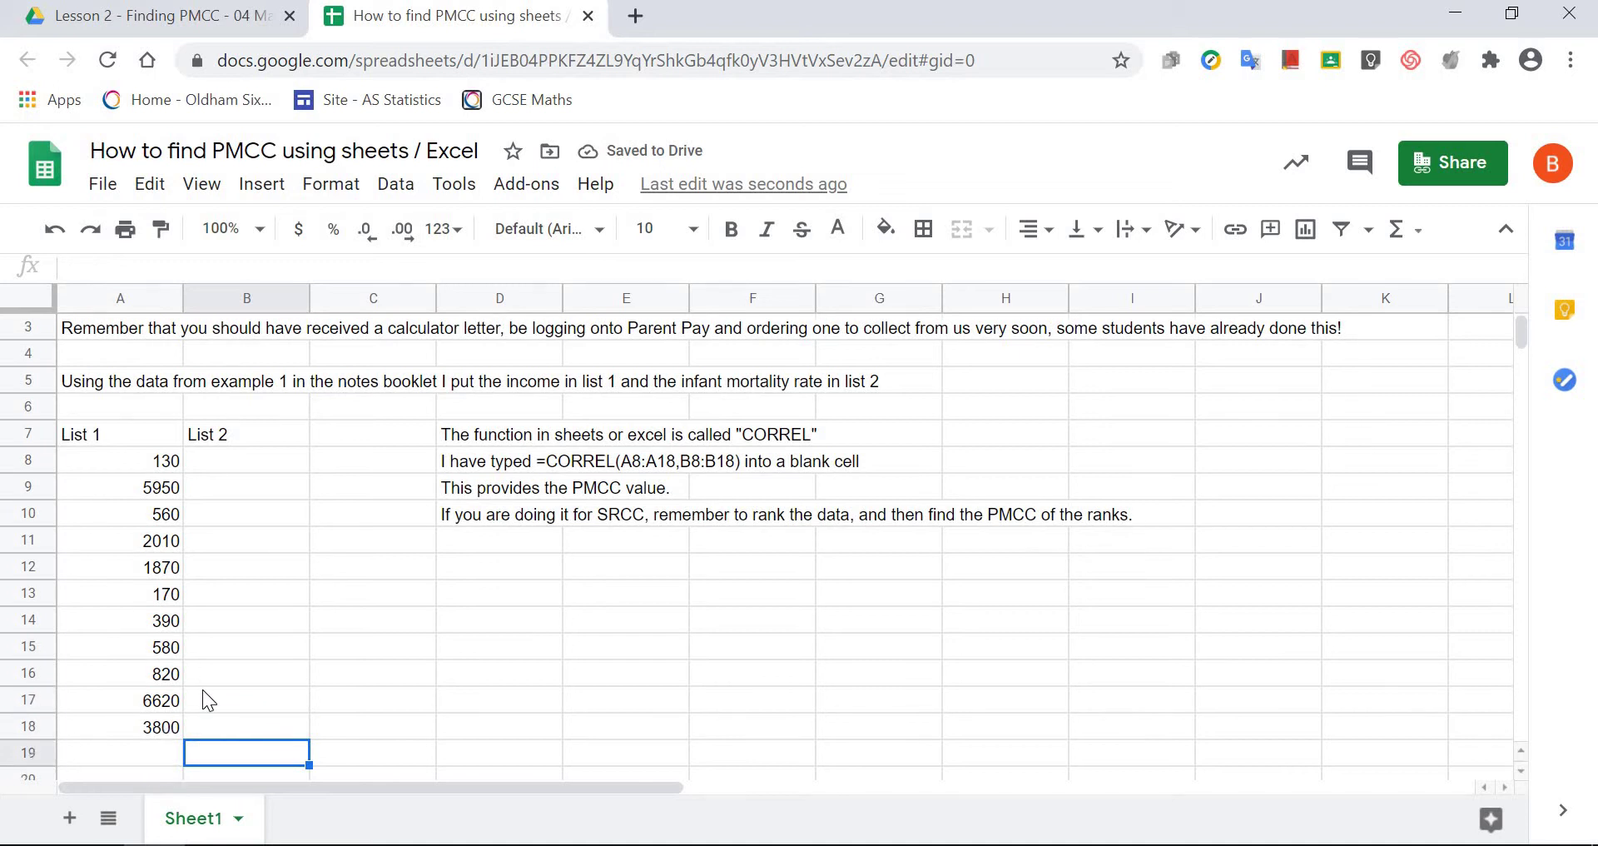
key("Left")
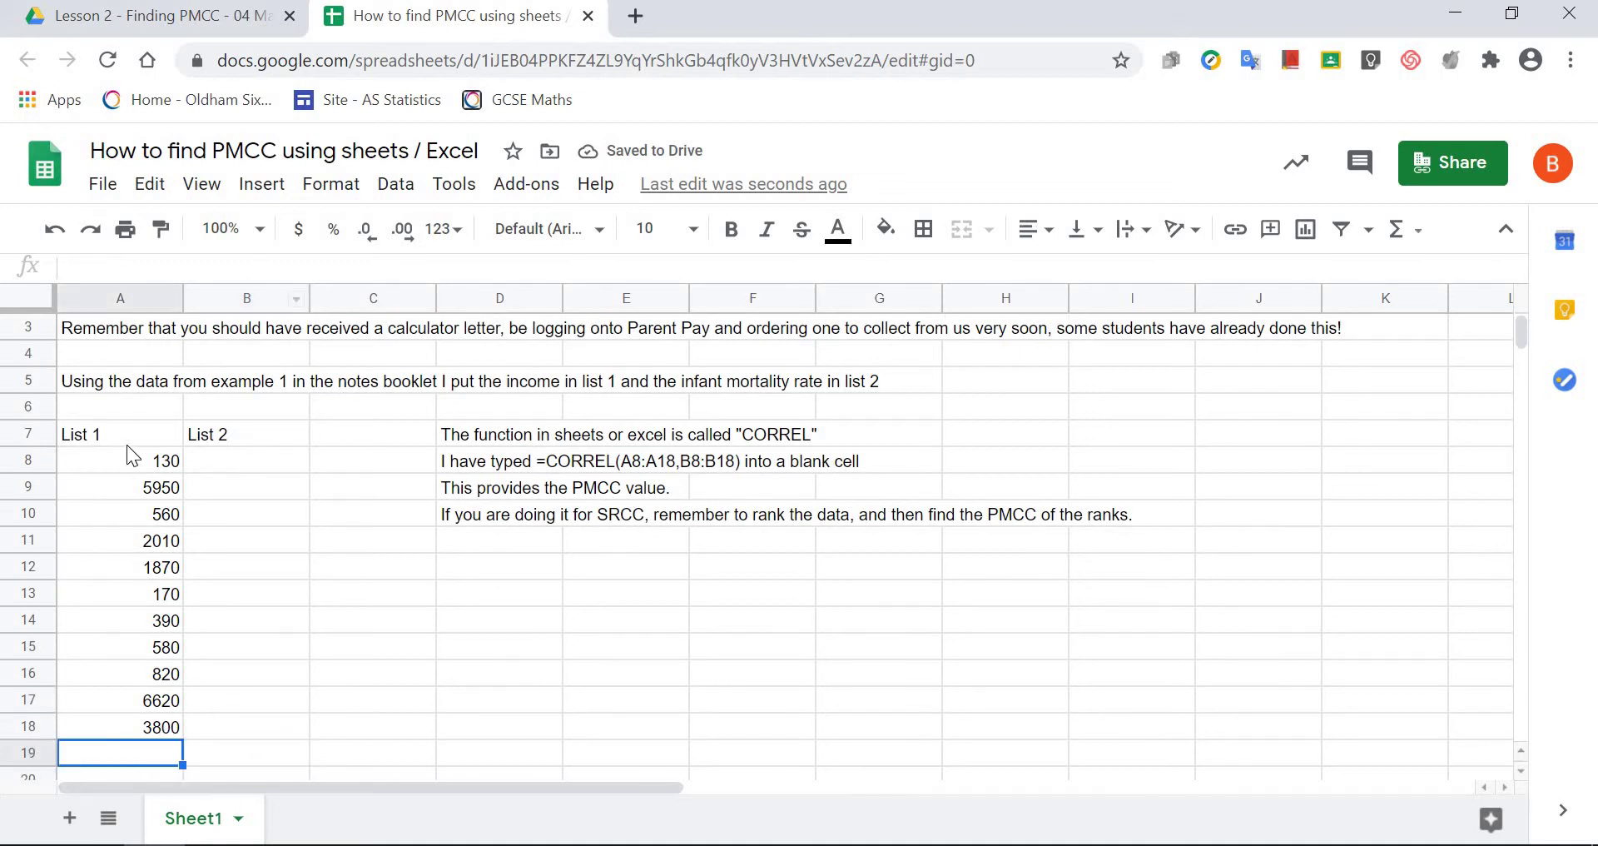
left_click_drag(259, 456, 249, 718)
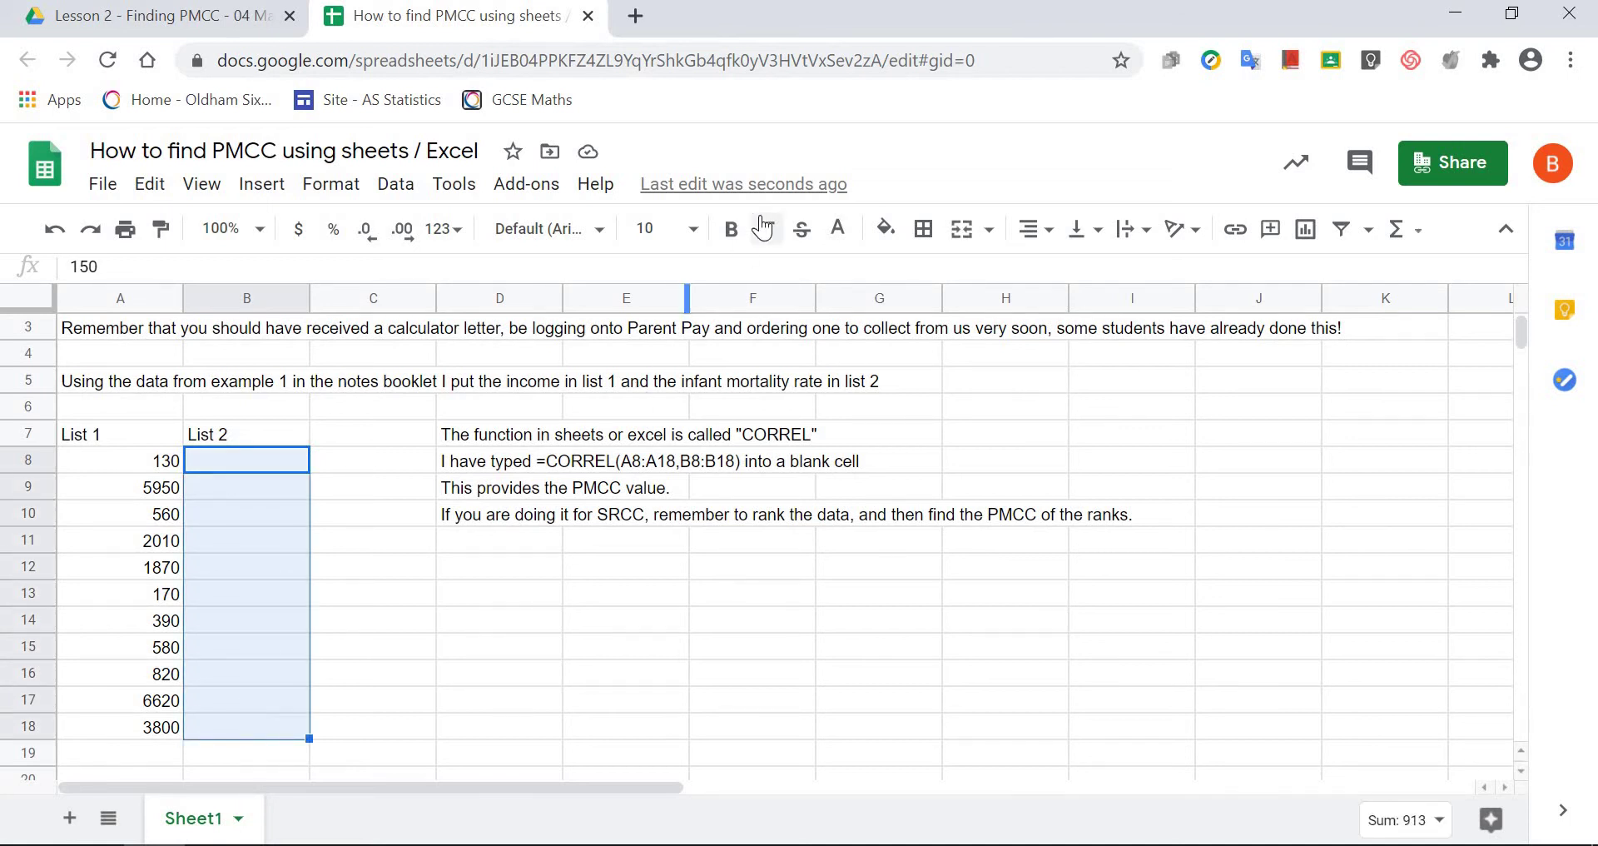
left_click(841, 232)
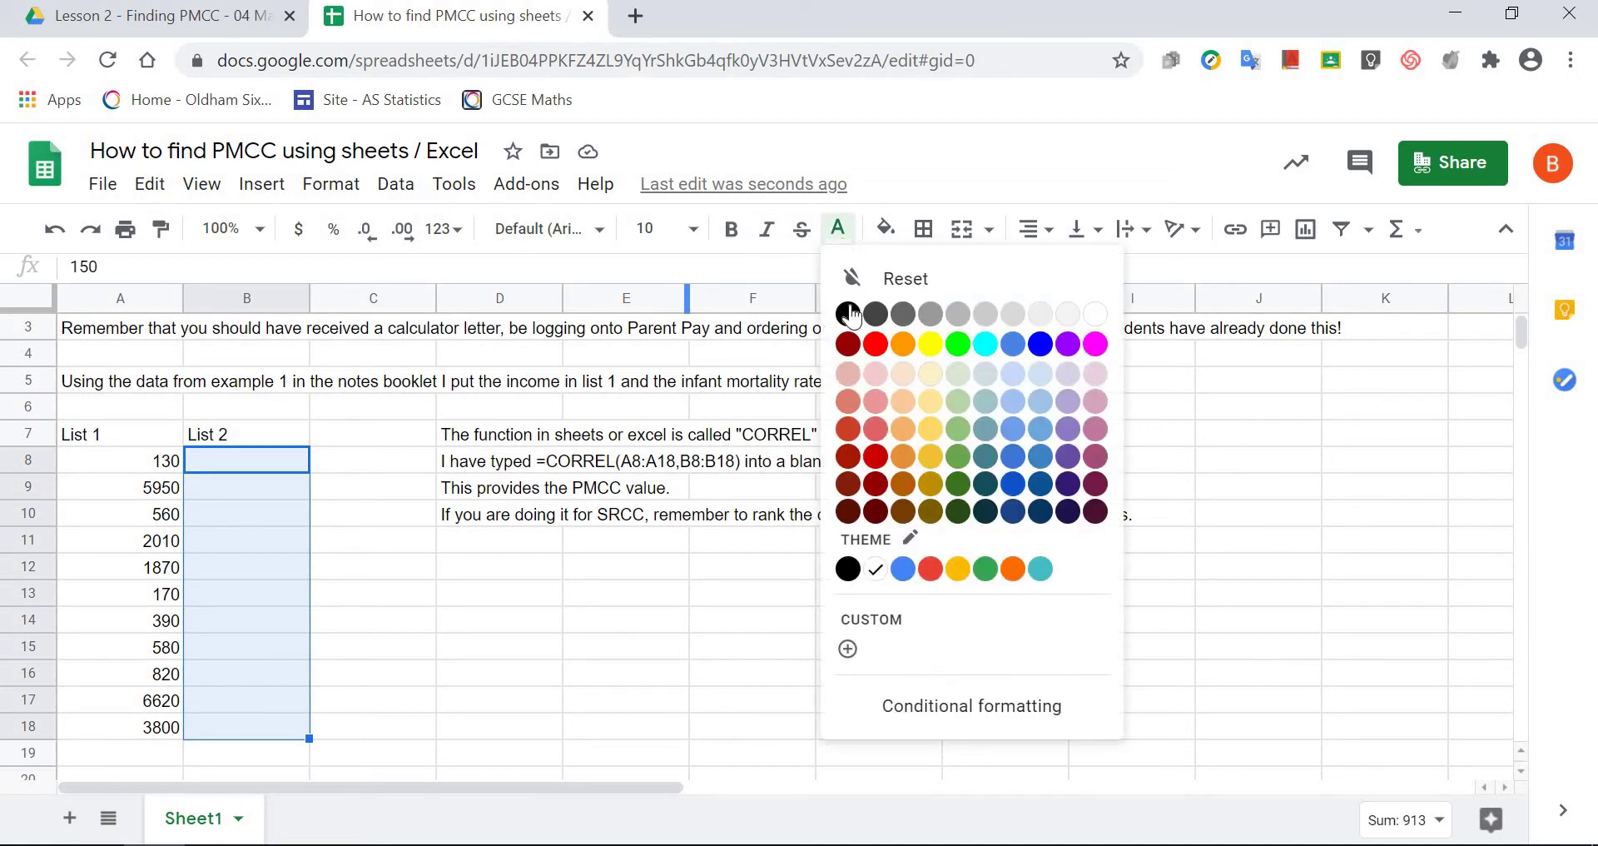
left_click(846, 323)
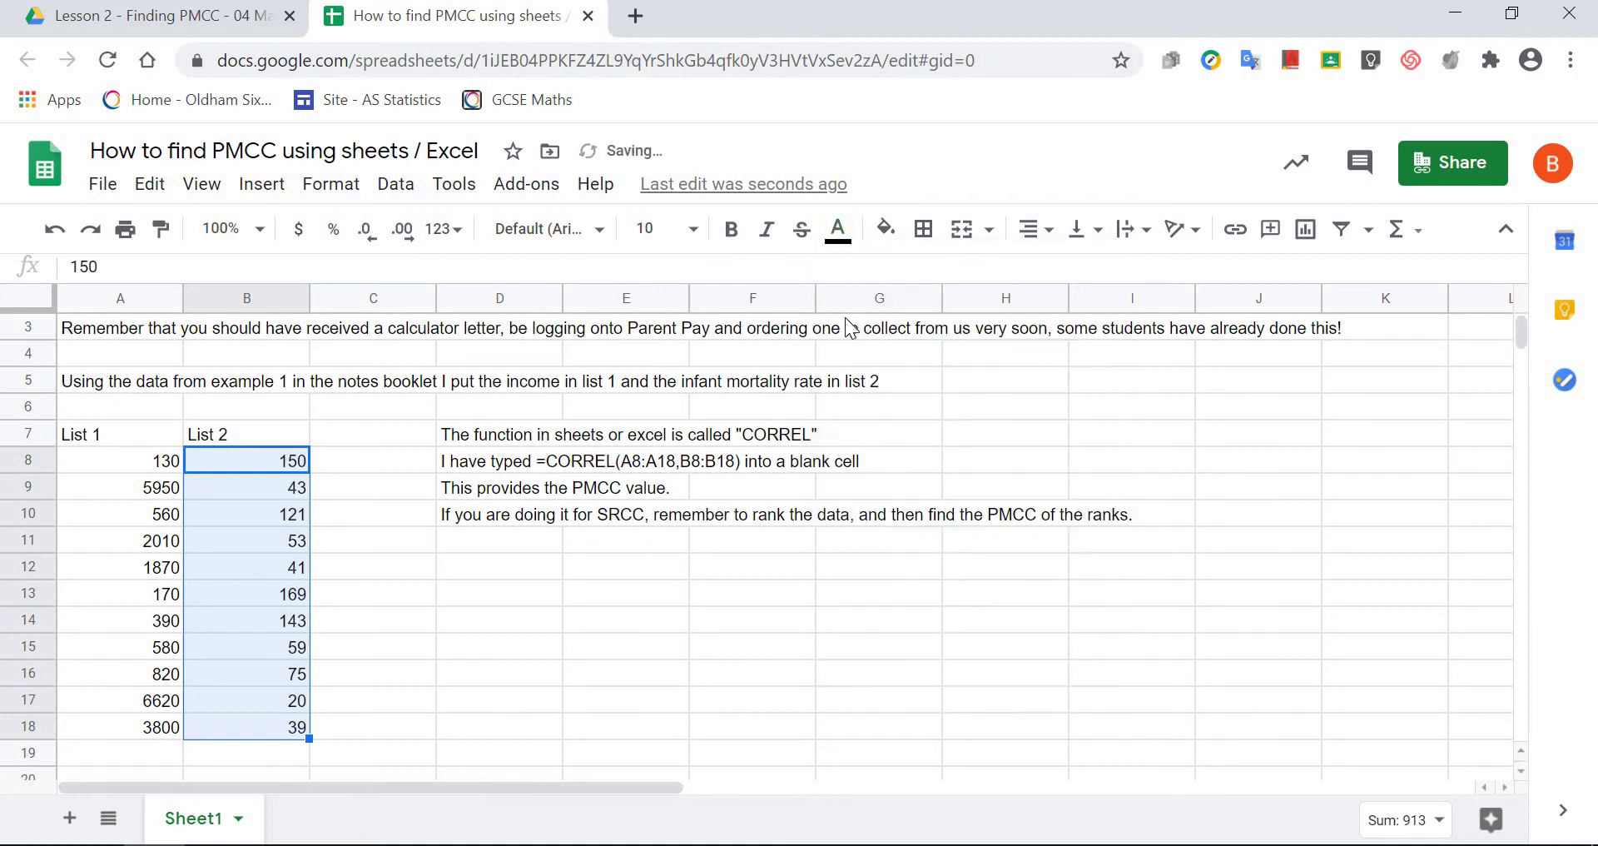
Calculate the correlation of the two lists in cell D12 with the formula =CORREL(A8:A18,B8:B18).
left_click(488, 589)
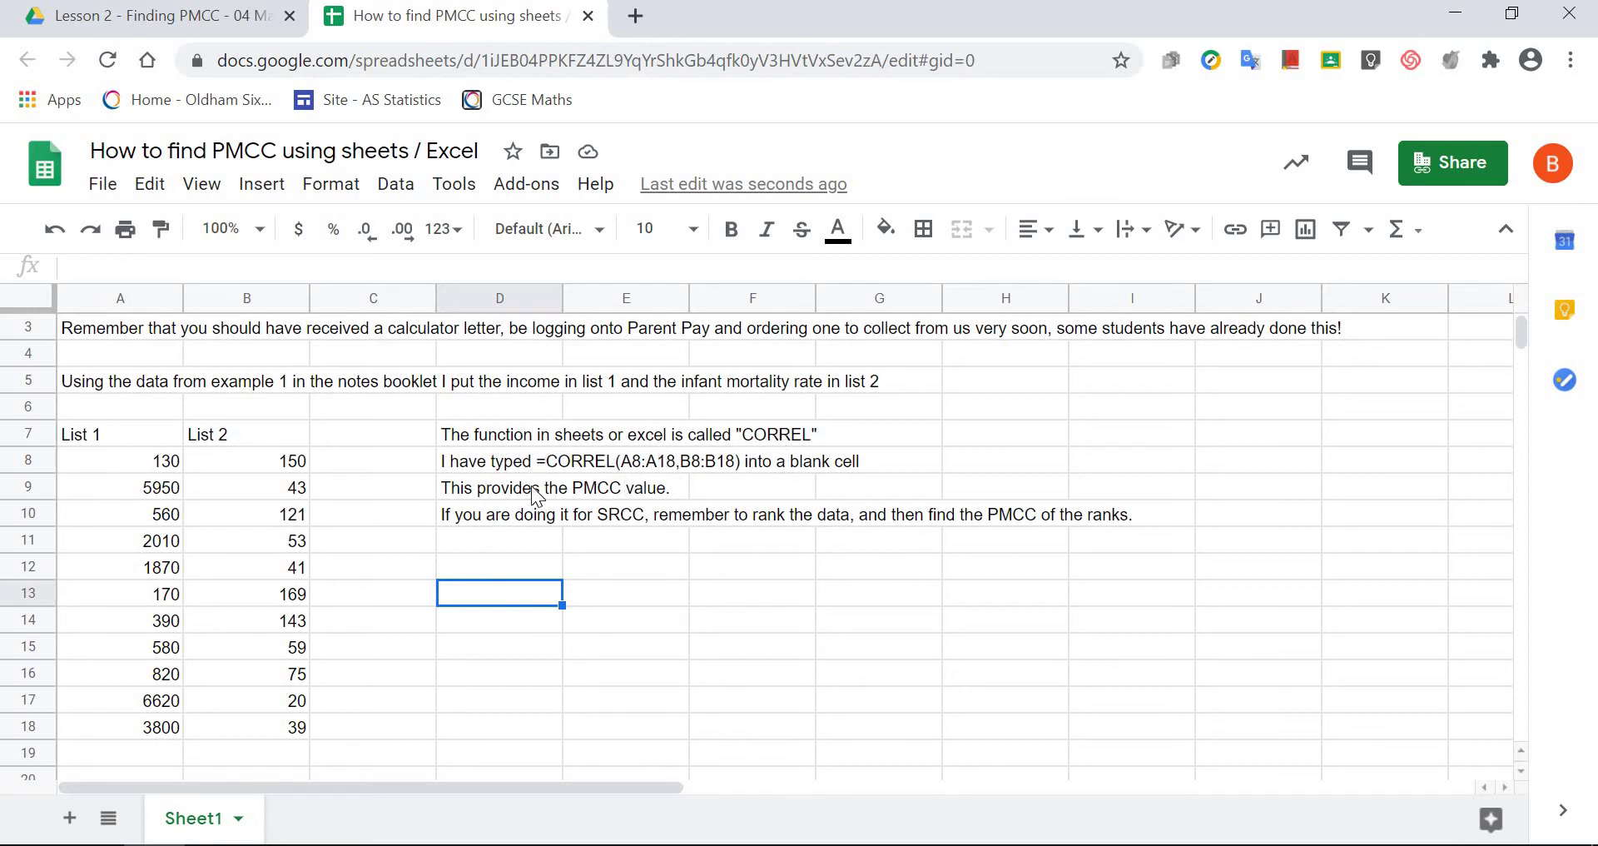
left_click(511, 572)
type("=")
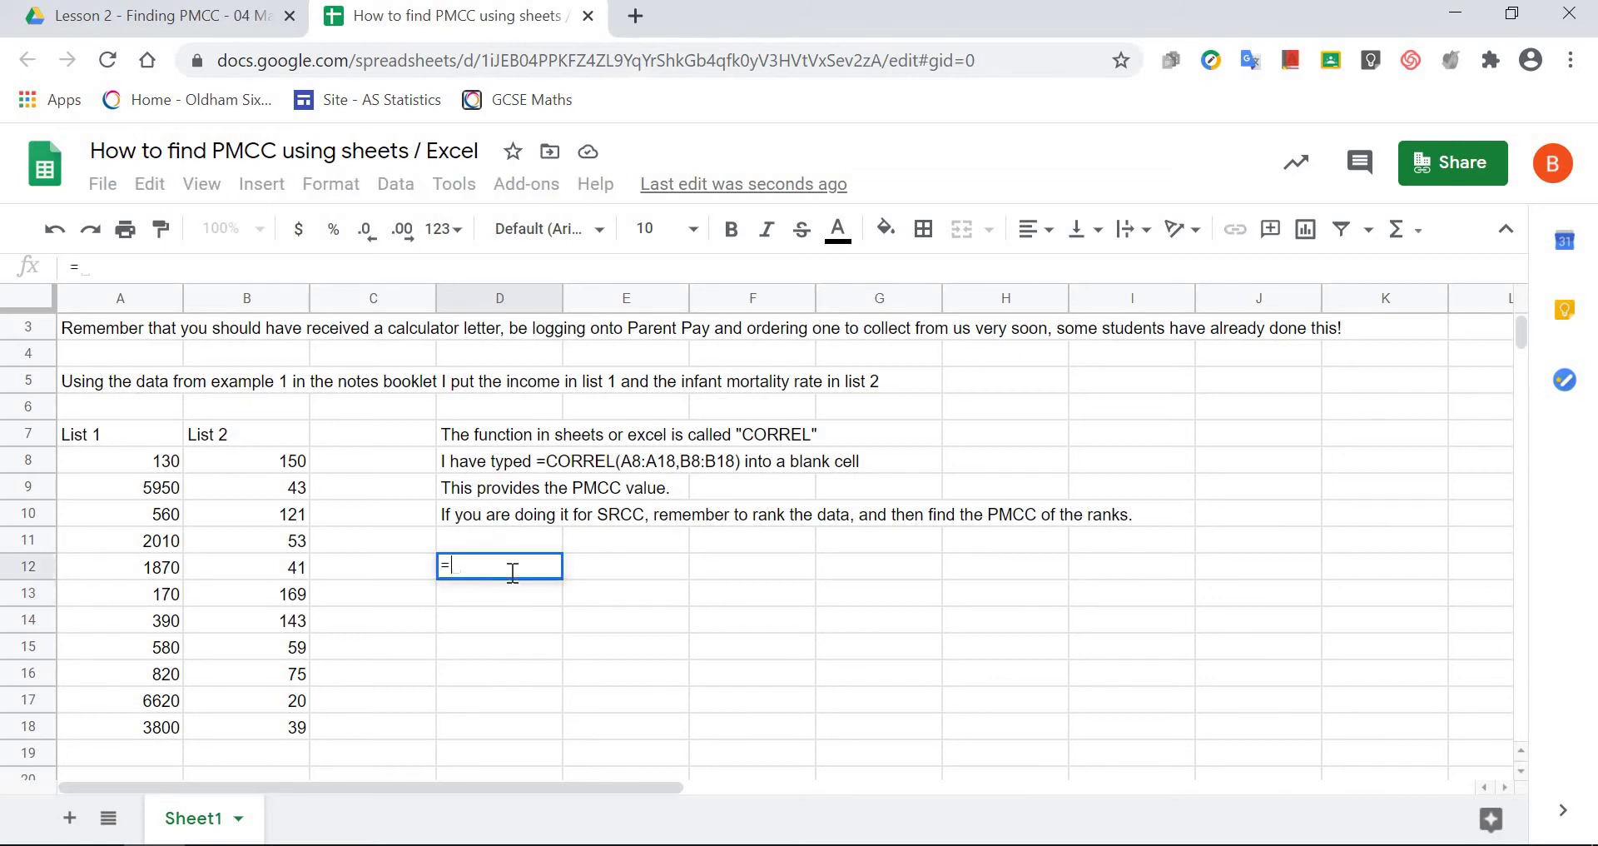
type("CORREL")
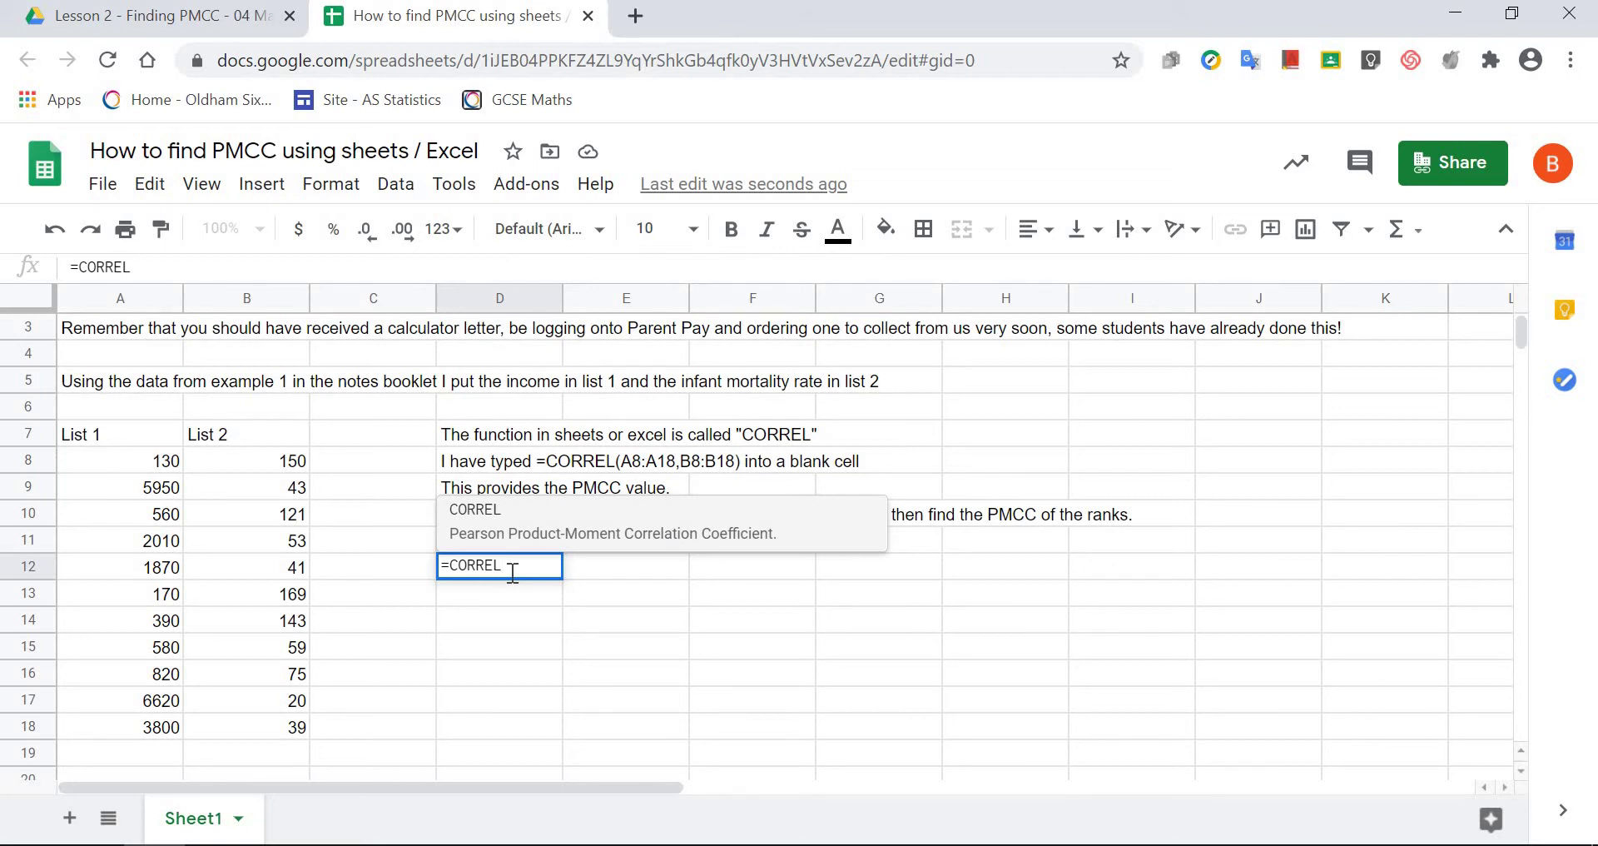
type("(")
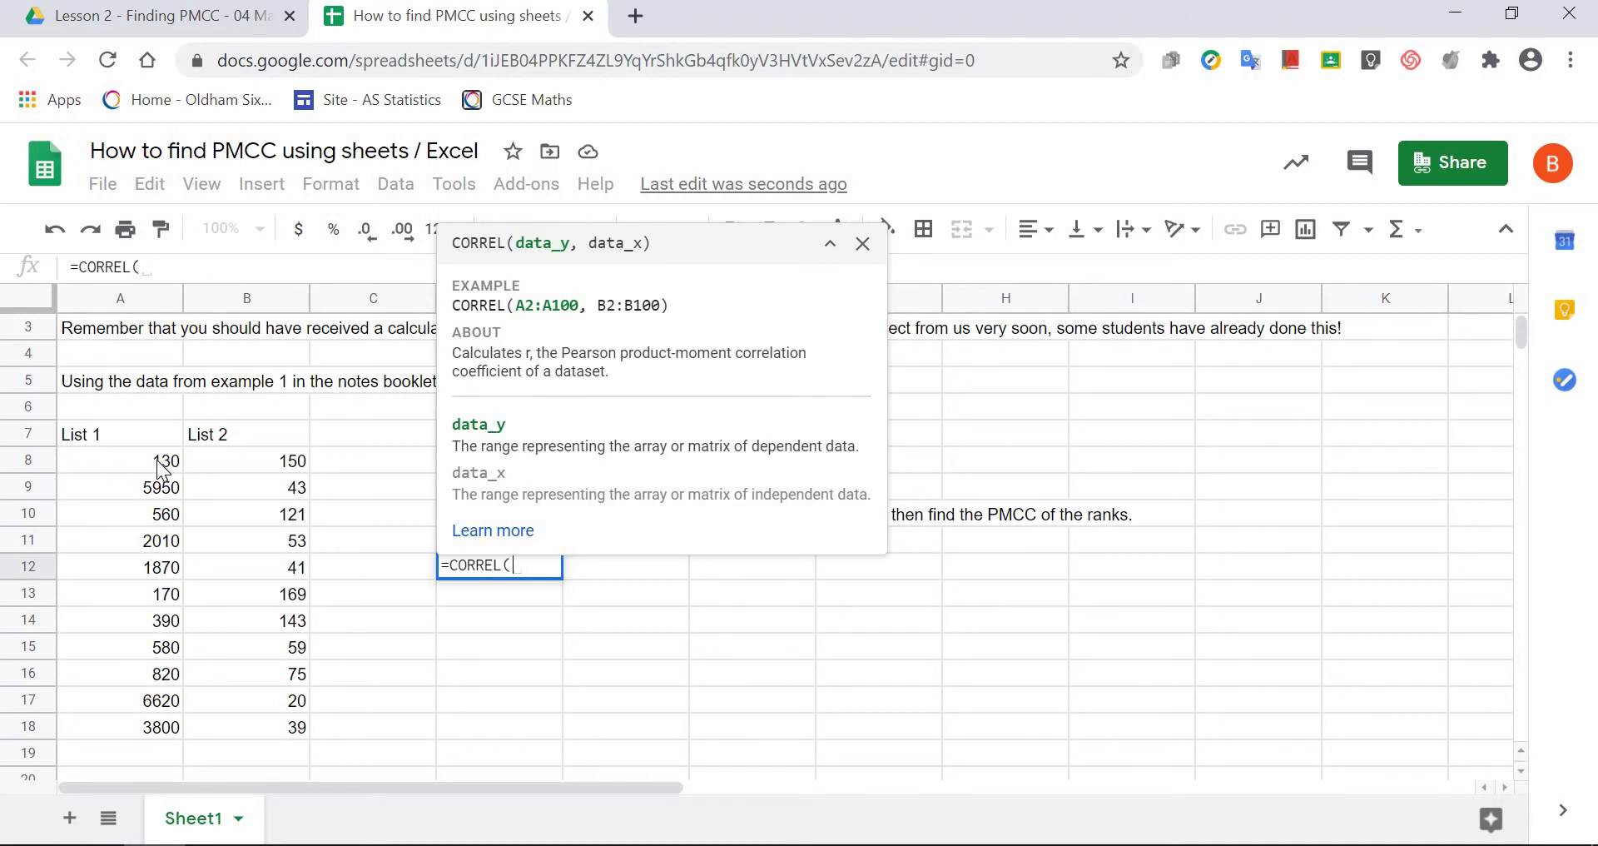
left_click_drag(163, 470, 166, 733)
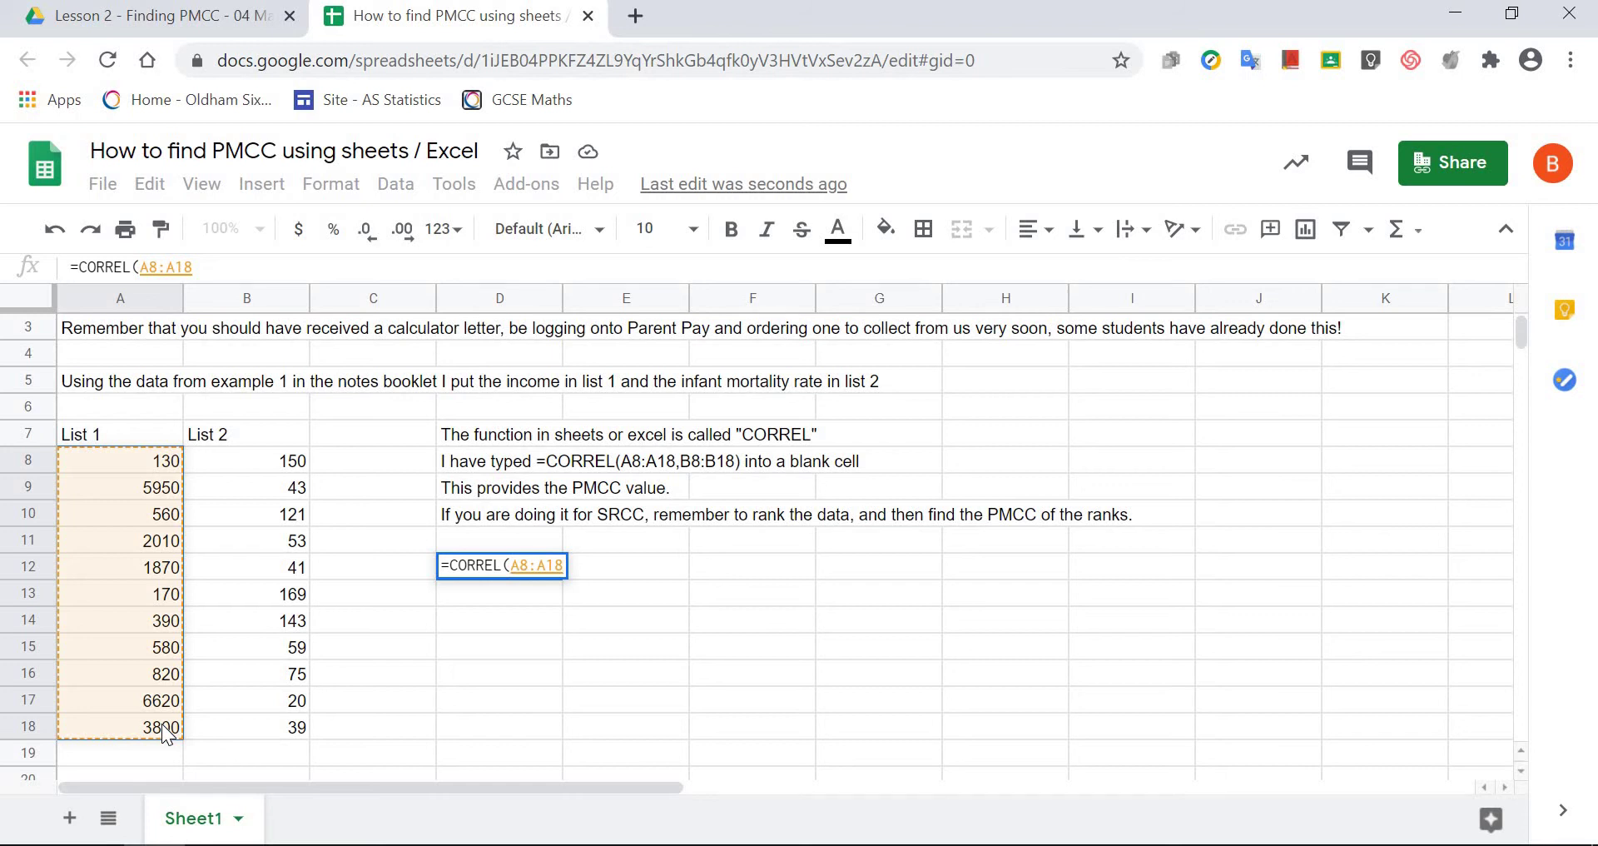
type(",")
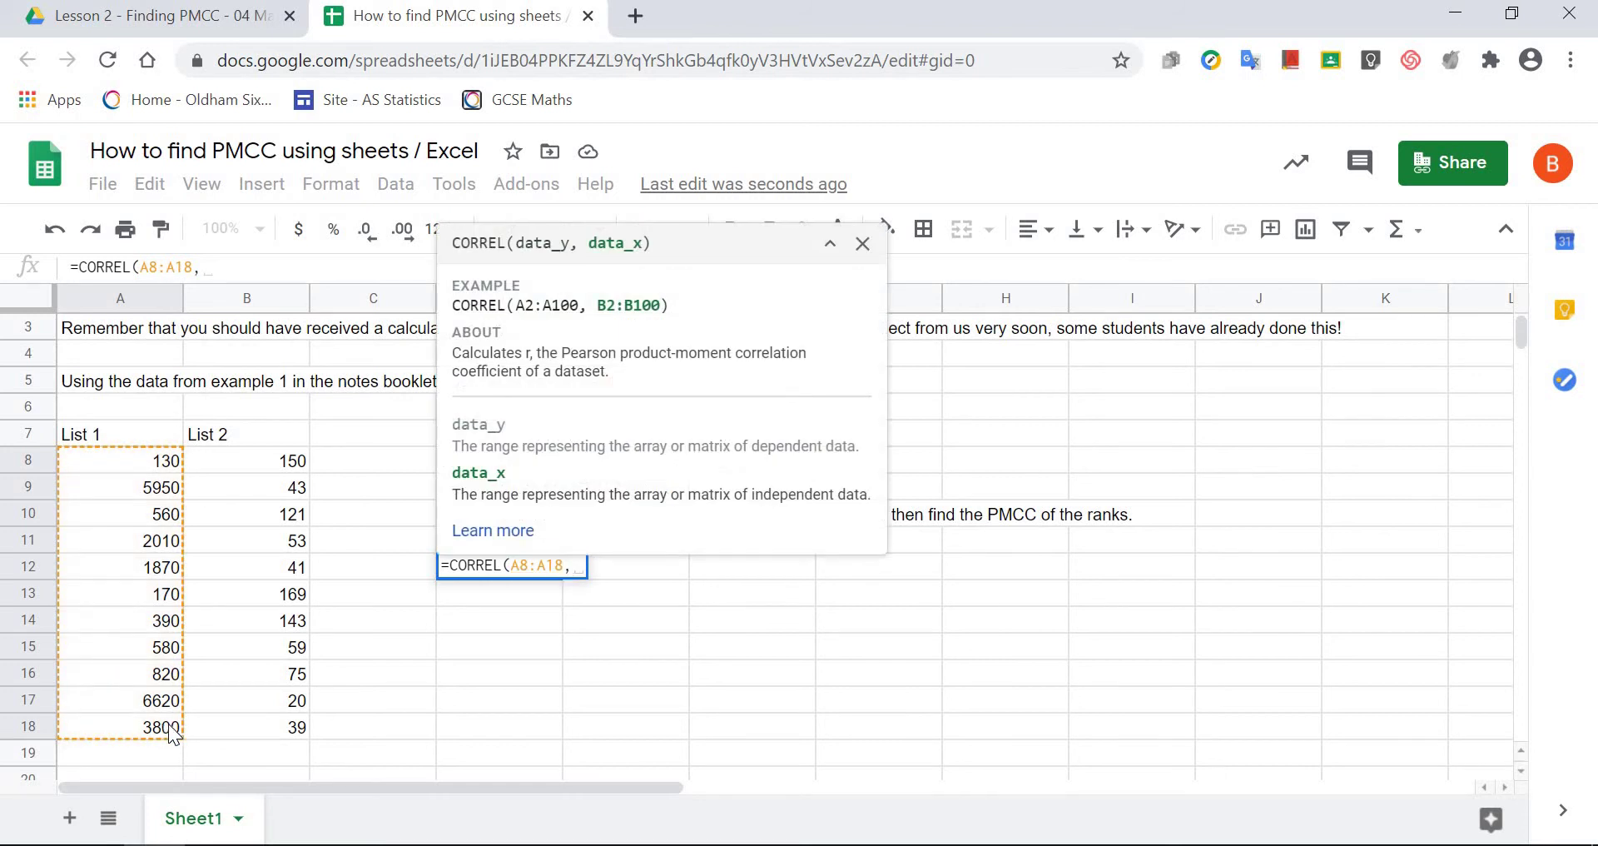
left_click_drag(275, 469, 280, 728)
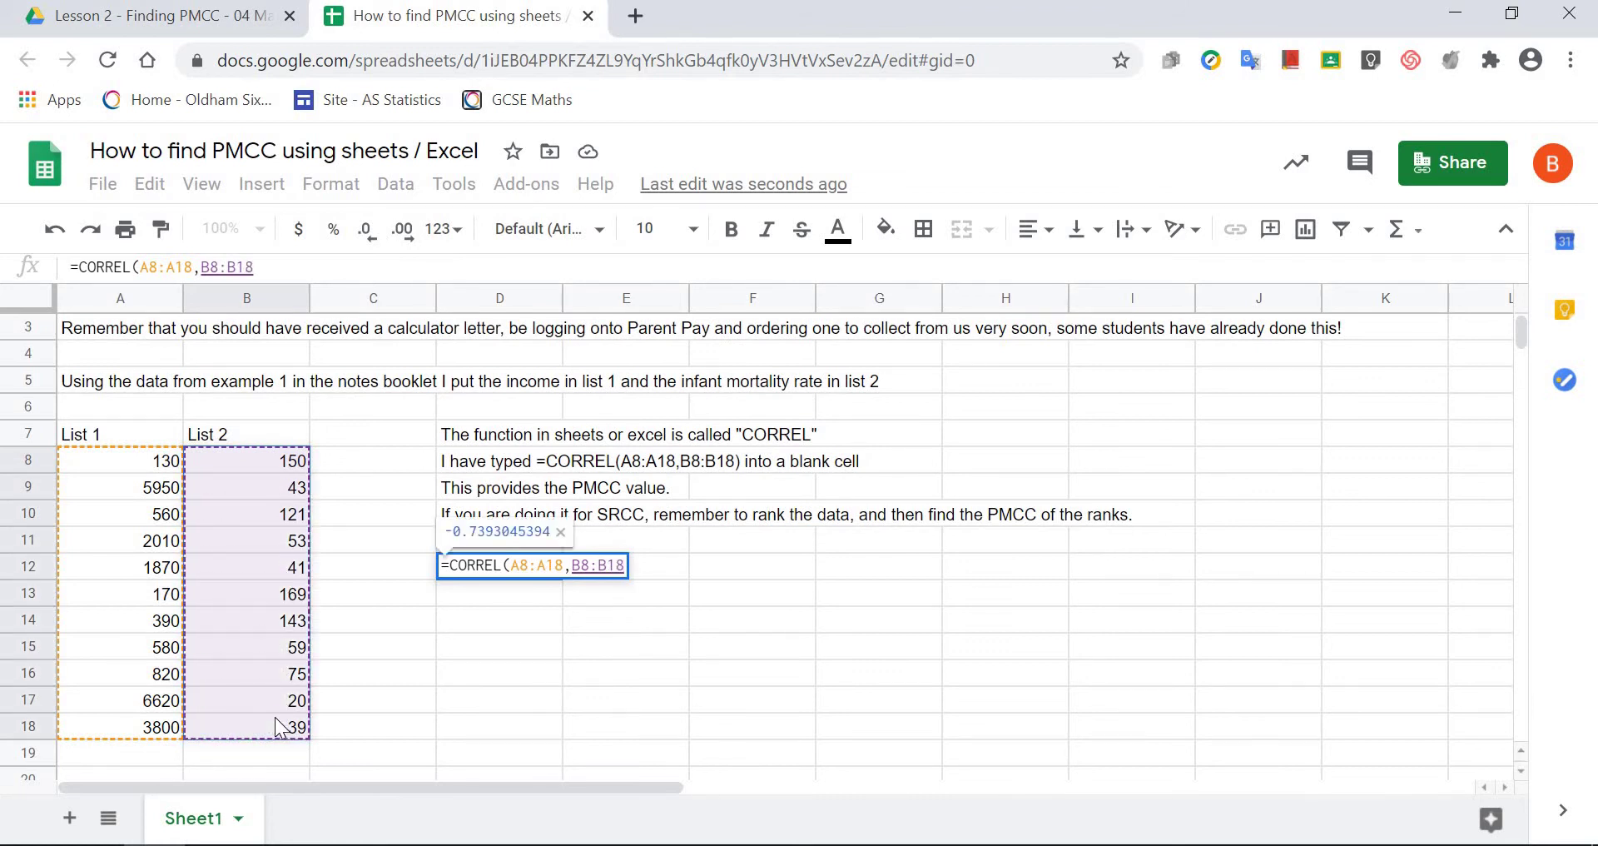
type(")")
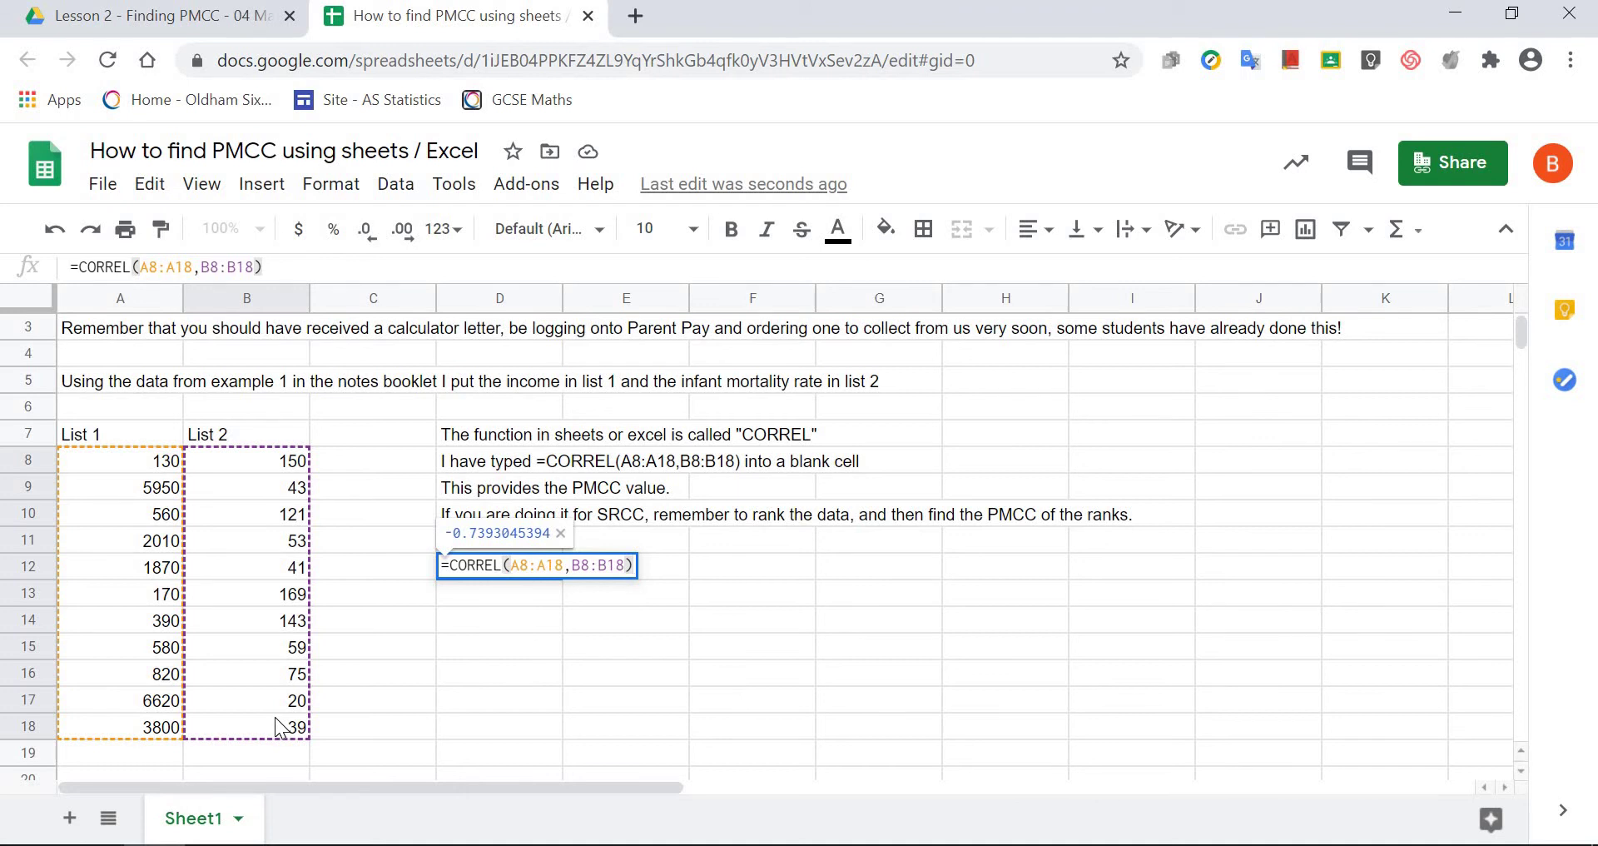
key("Return")
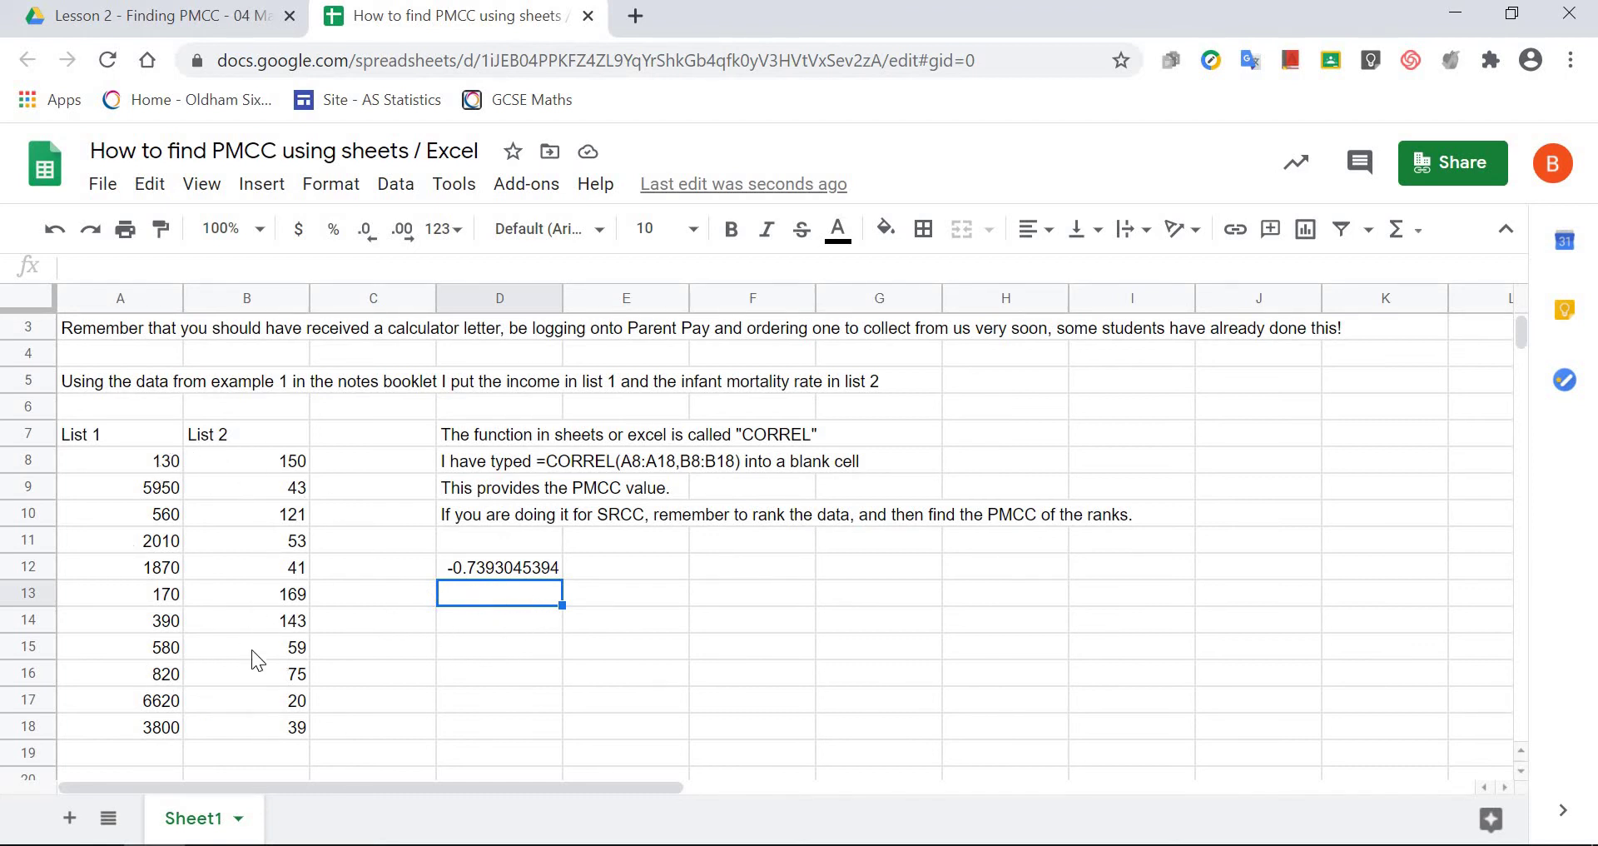
Review the CORREL formula in D12 and the two data ranges it refers to.
left_click(529, 573)
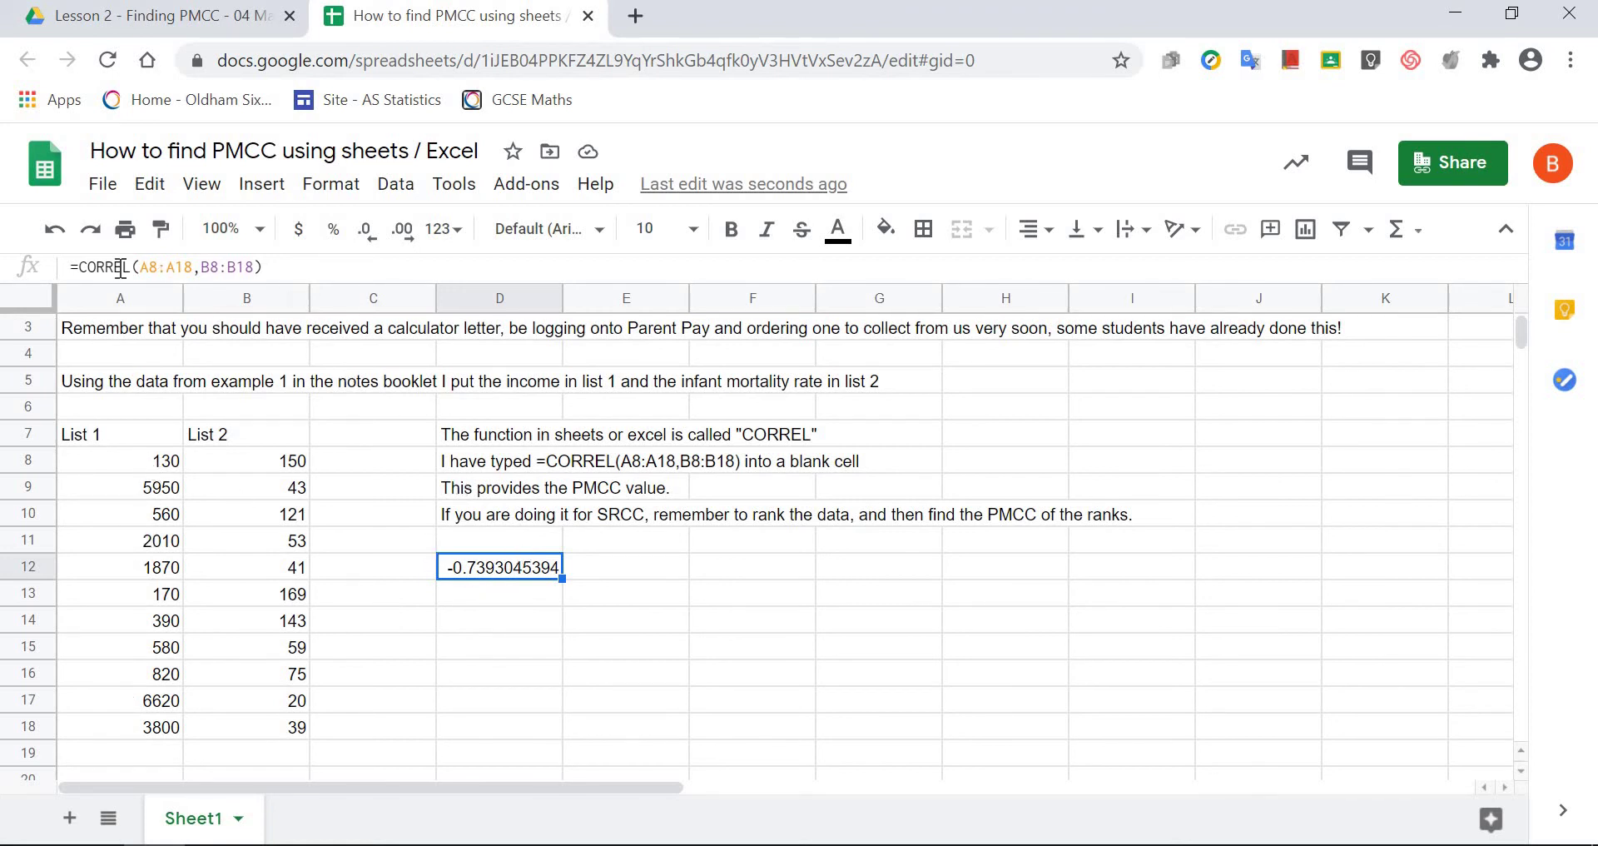
left_click(288, 266)
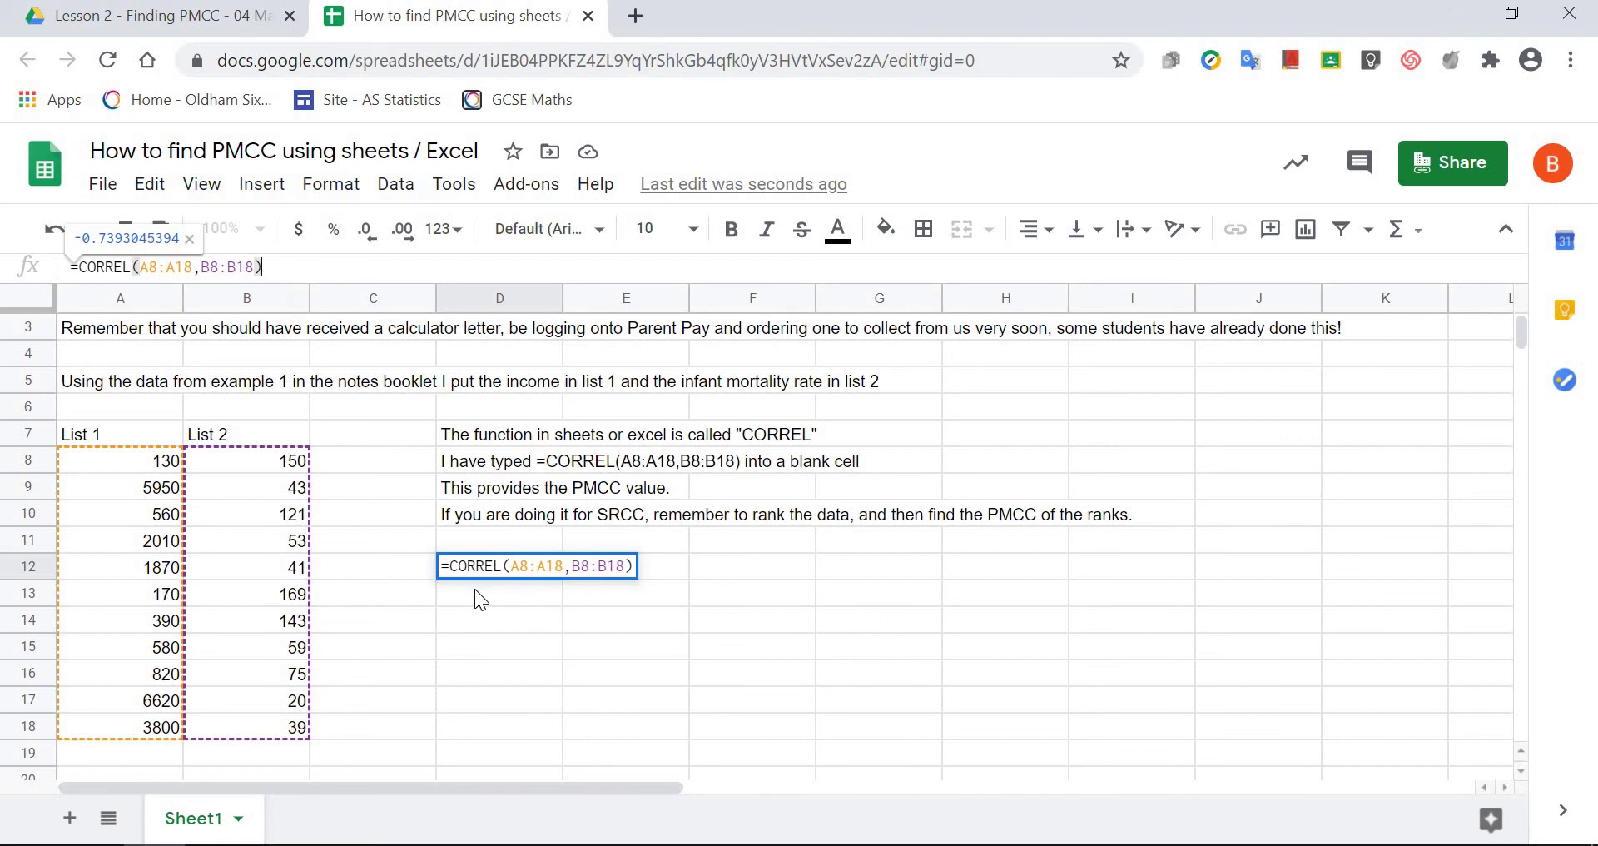
key("Return")
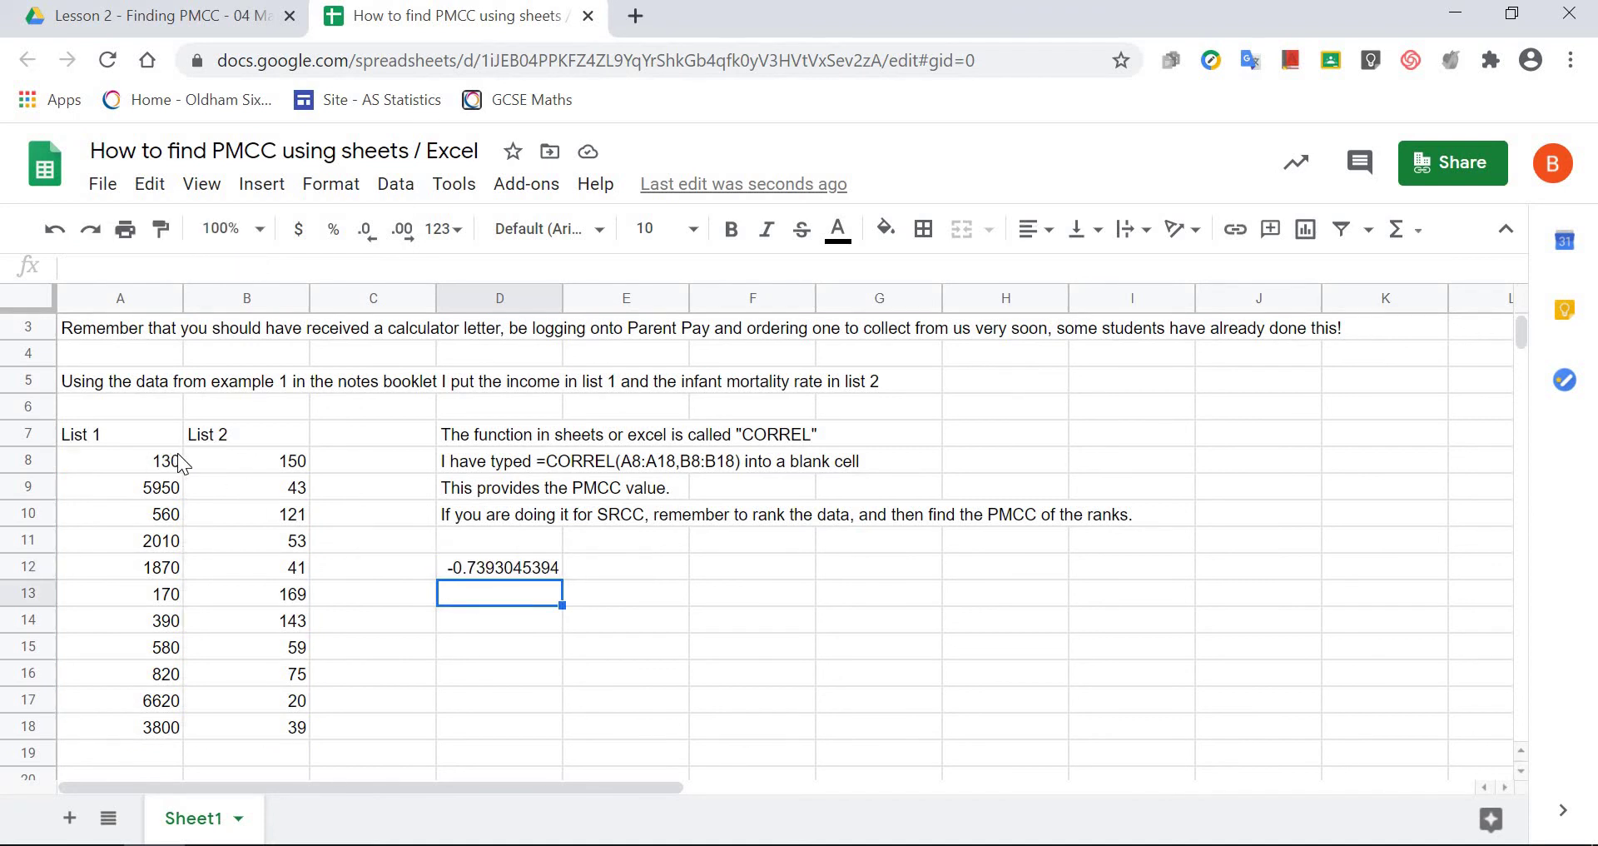
Insert a blank column between the List 1 and List 2 columns.
left_click(247, 297)
right_click(247, 297)
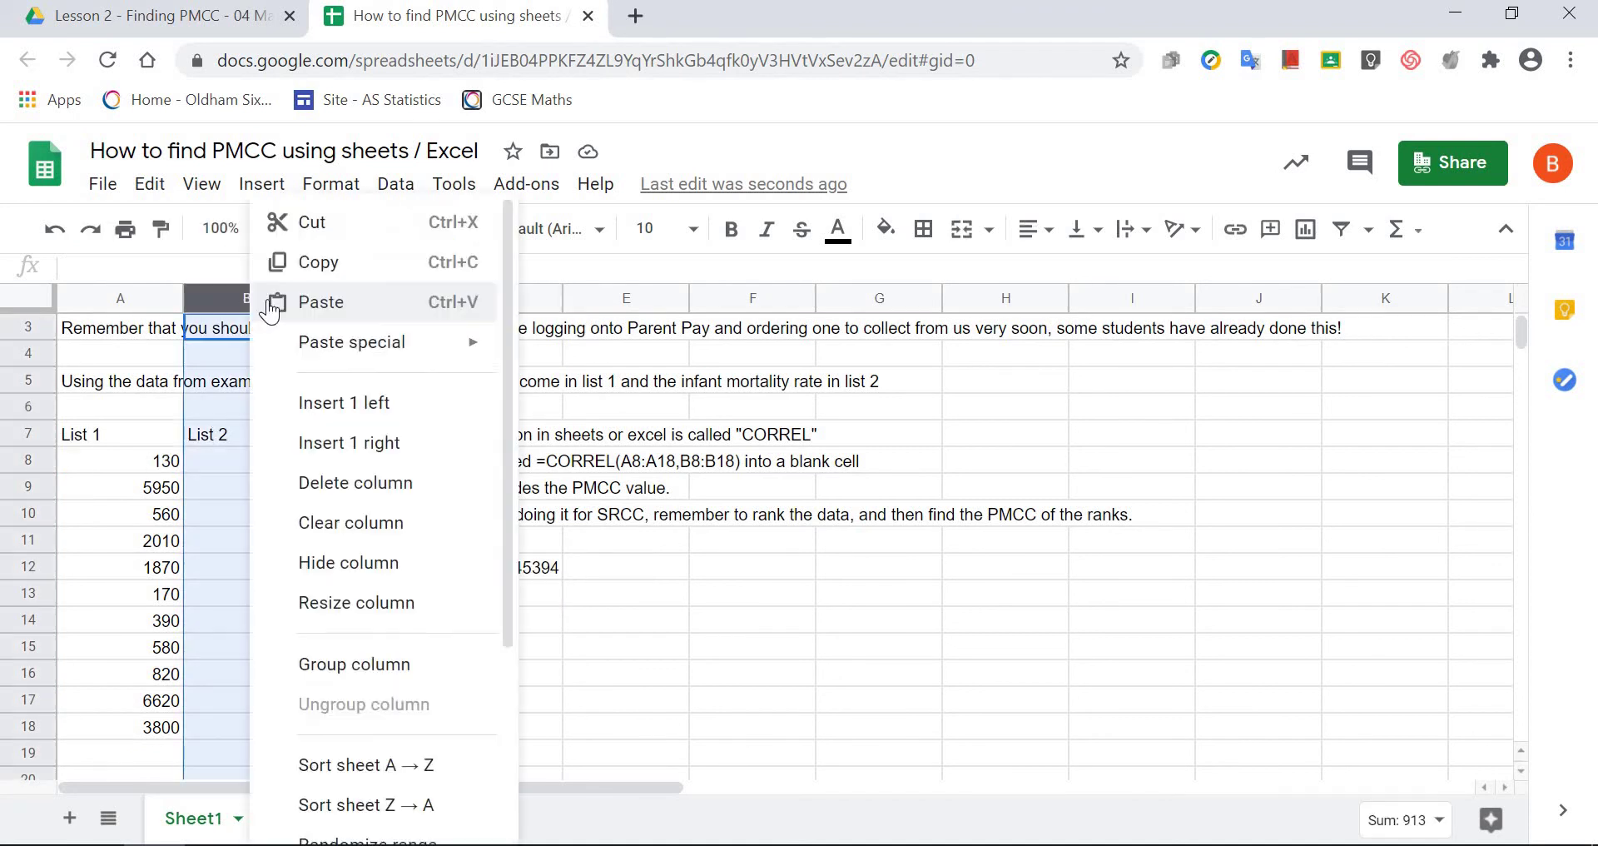
left_click(353, 406)
Enter rank 1 in cell B8, beside the lowest List 1 value.
left_click(254, 571)
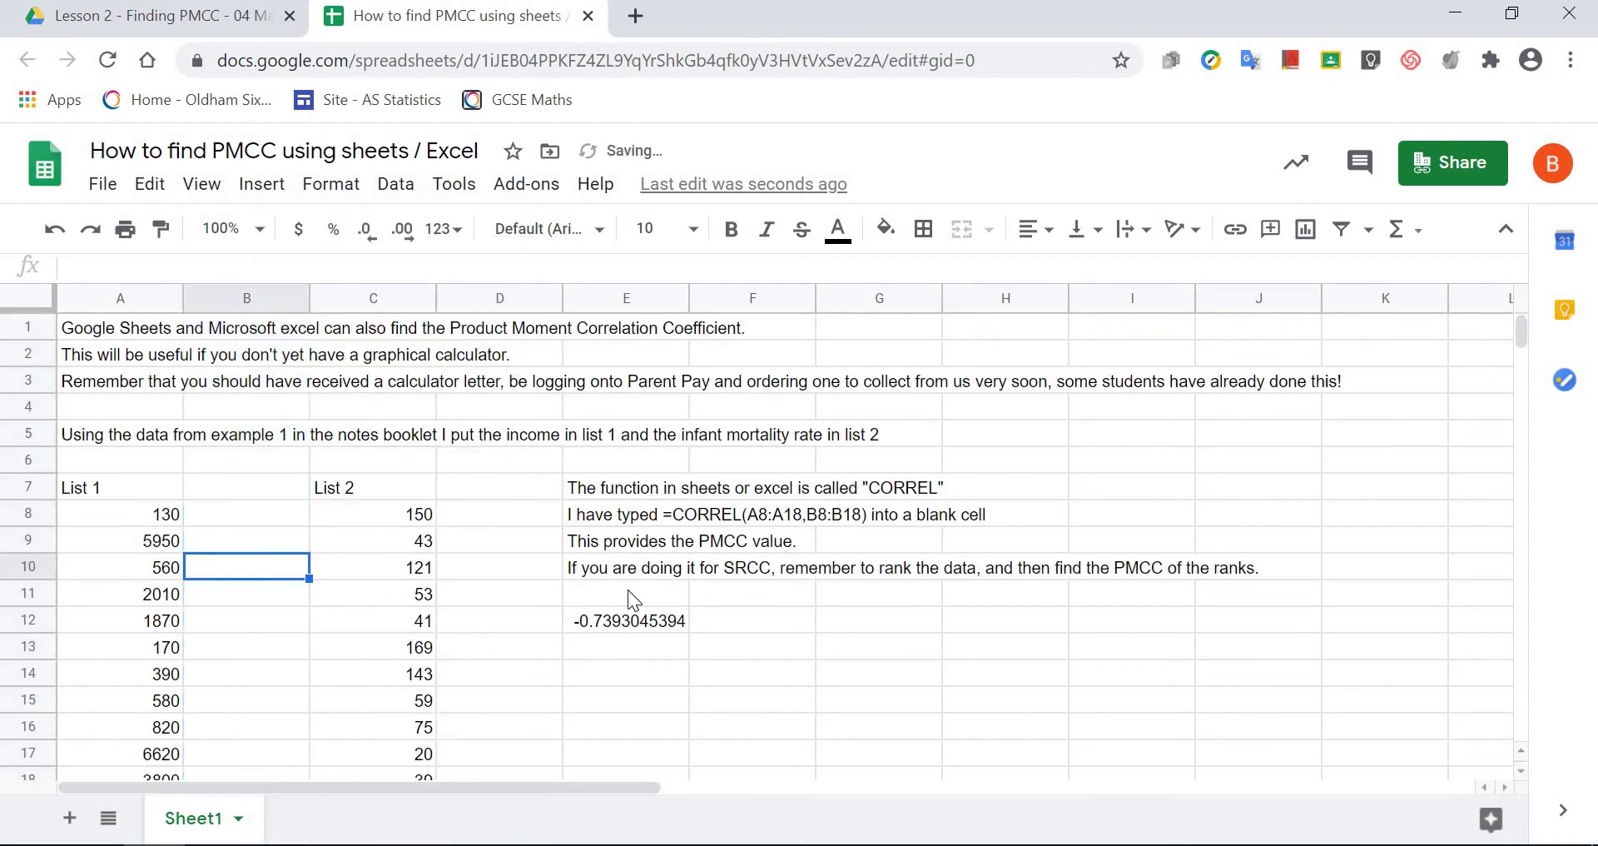
key("Down")
key("Up")
key("Up")
key("Down")
key("Down")
key("Down")
key("Down")
key("Down")
key("Down")
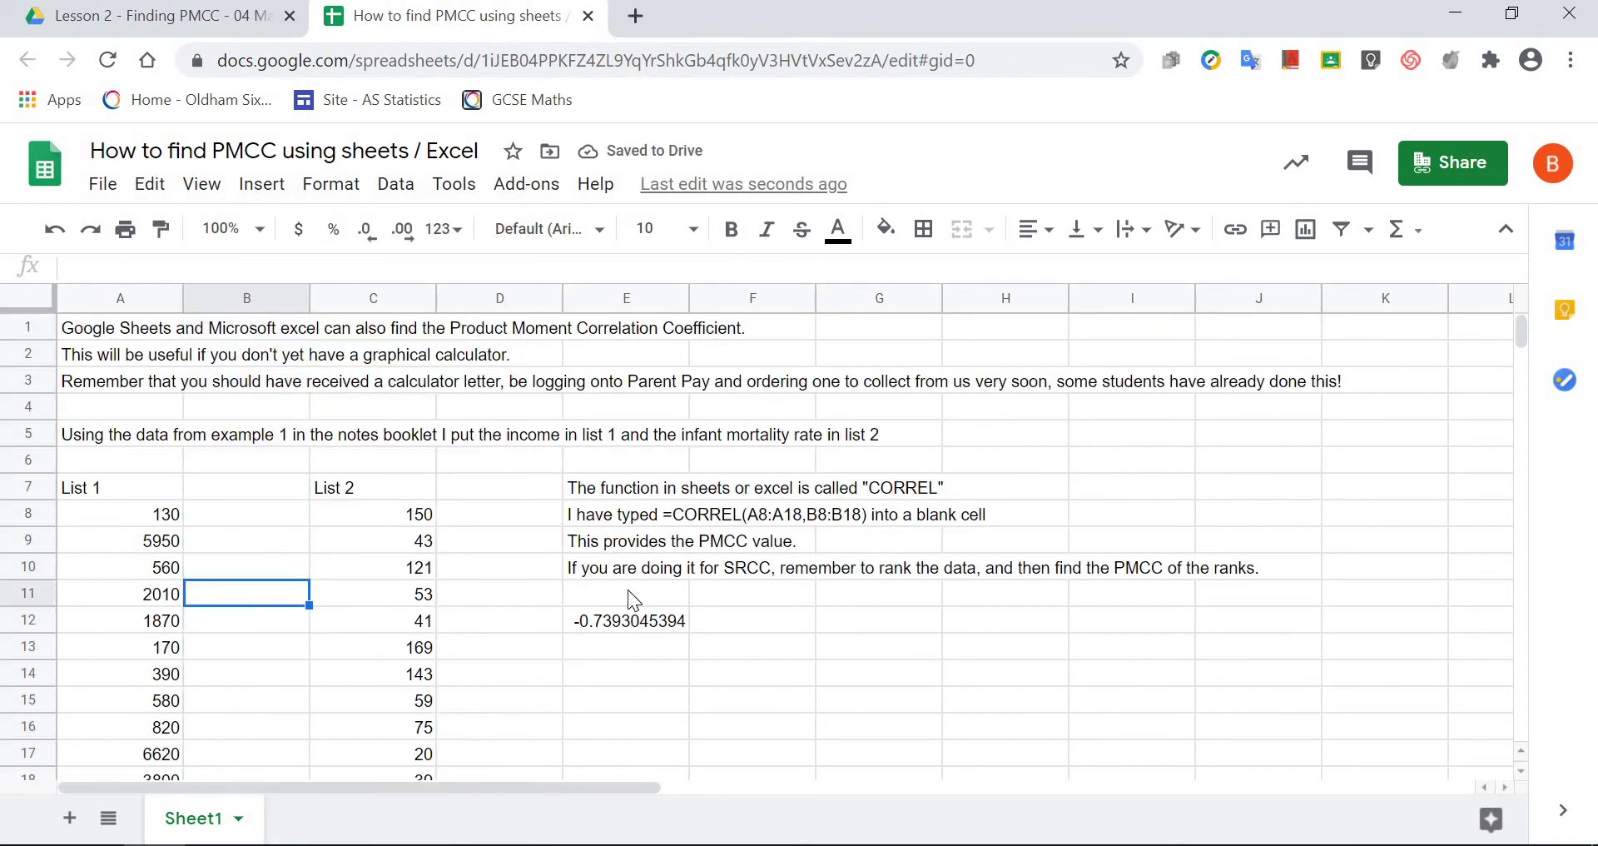
key("Down")
key("Down")
key("Down")
key("Down")
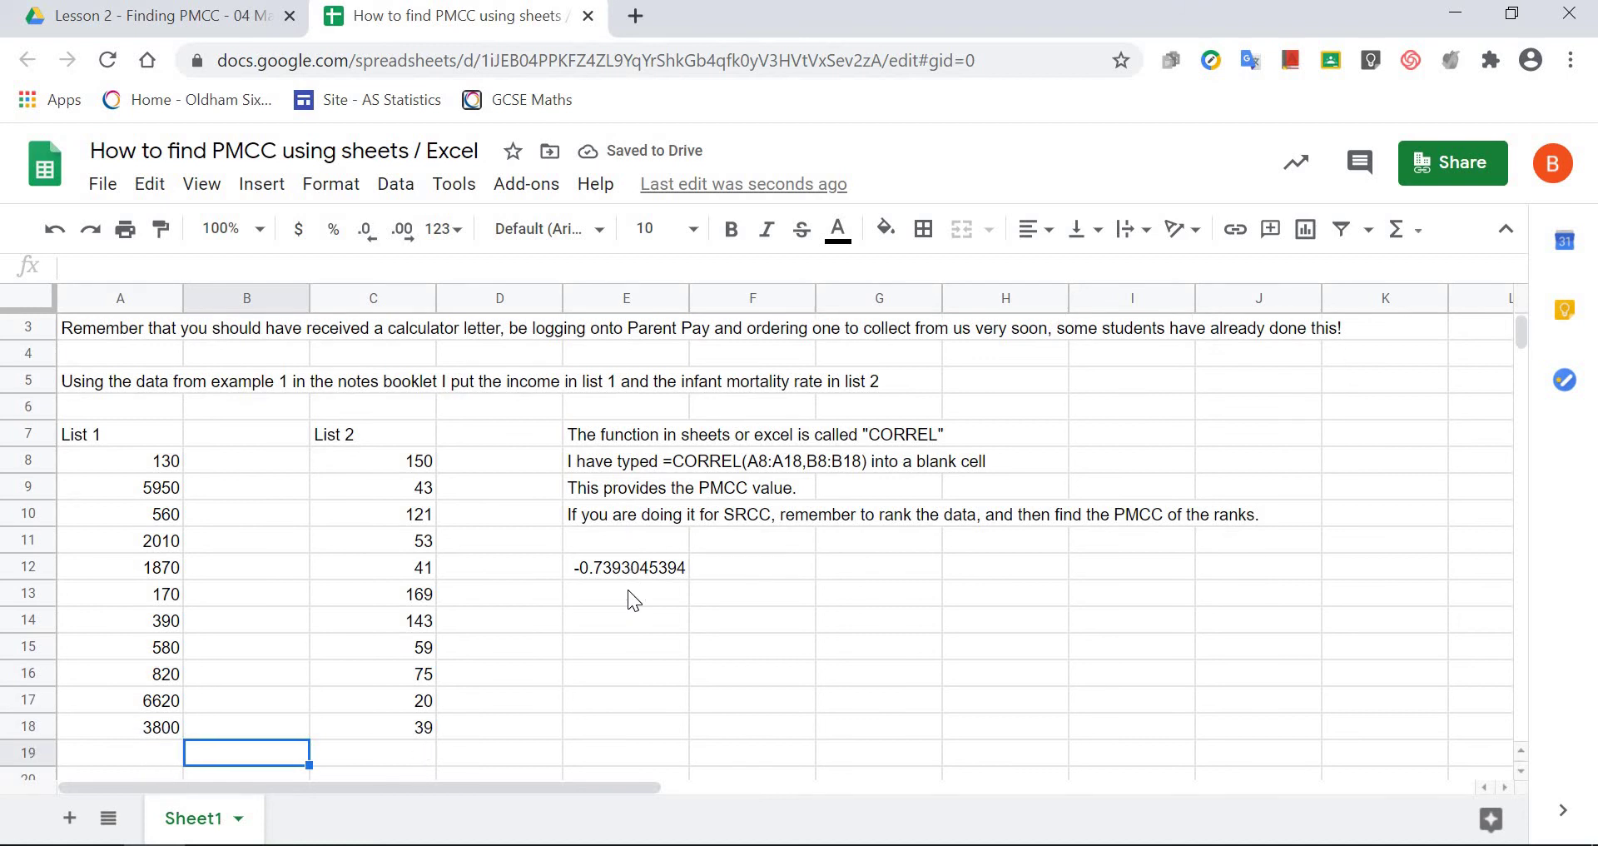
key("Up")
key("Up")
key("Up")
key("Up")
key("Up")
key("Up")
key("Up")
key("Up")
key("Up")
key("Up")
key("Up")
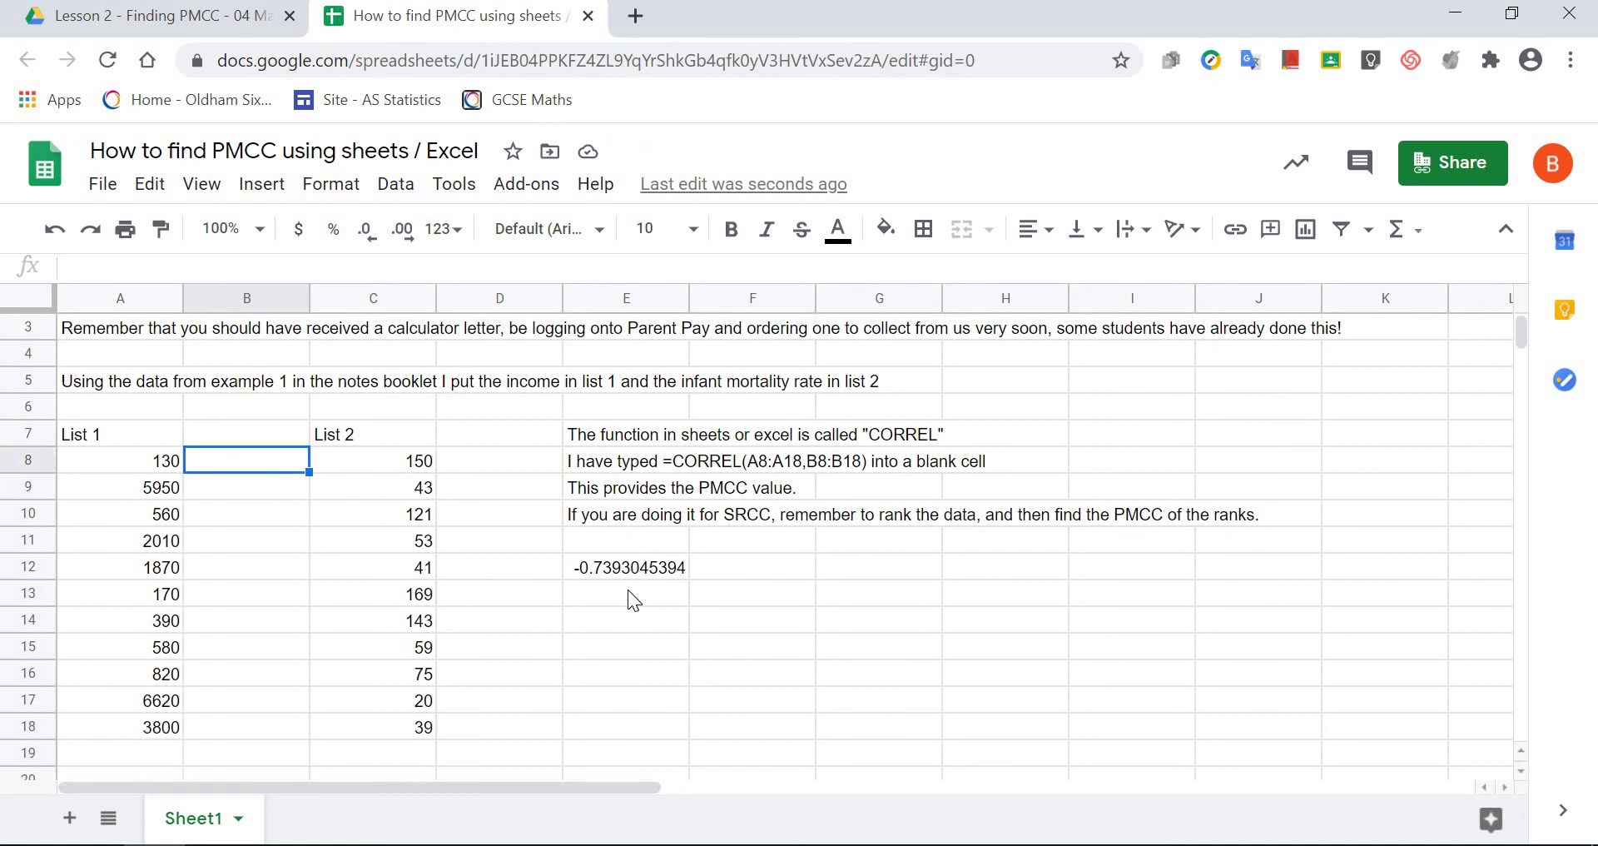
type("1")
key("Return")
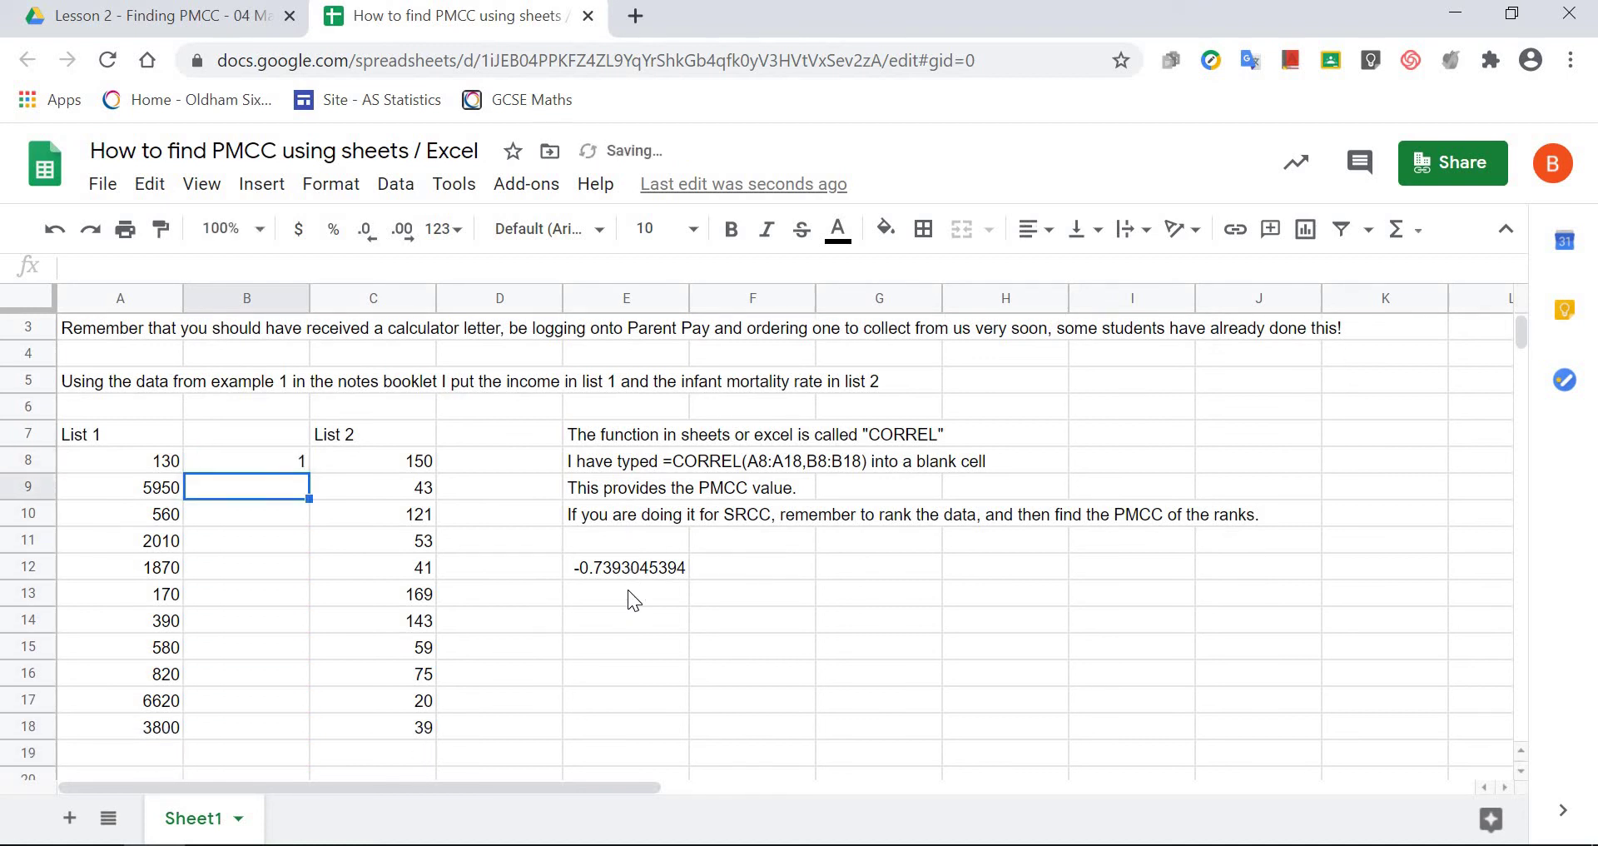
Enter rank 2 in cell B13, beside the second-lowest List 1 value.
key("Down")
key("Down")
key("Down")
key("Down")
type("2")
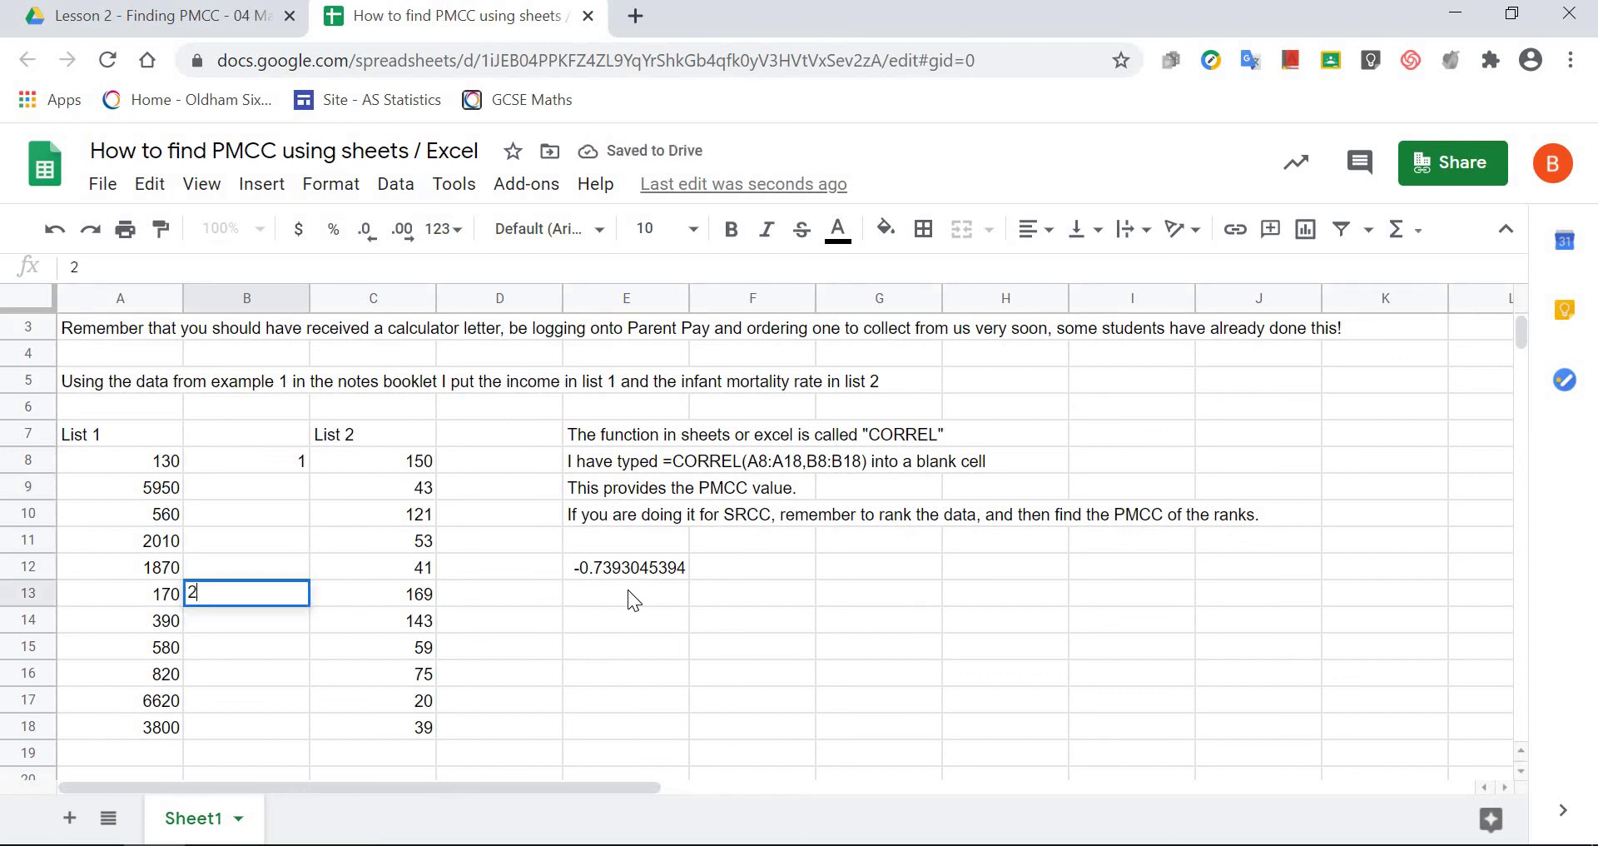
key("Return")
Enter rank 3 in cell B10, beside the List 1 value 560.
key("Down")
key("Down")
key("Up")
key("Up")
key("Up")
key("Up")
key("Up")
key("Up")
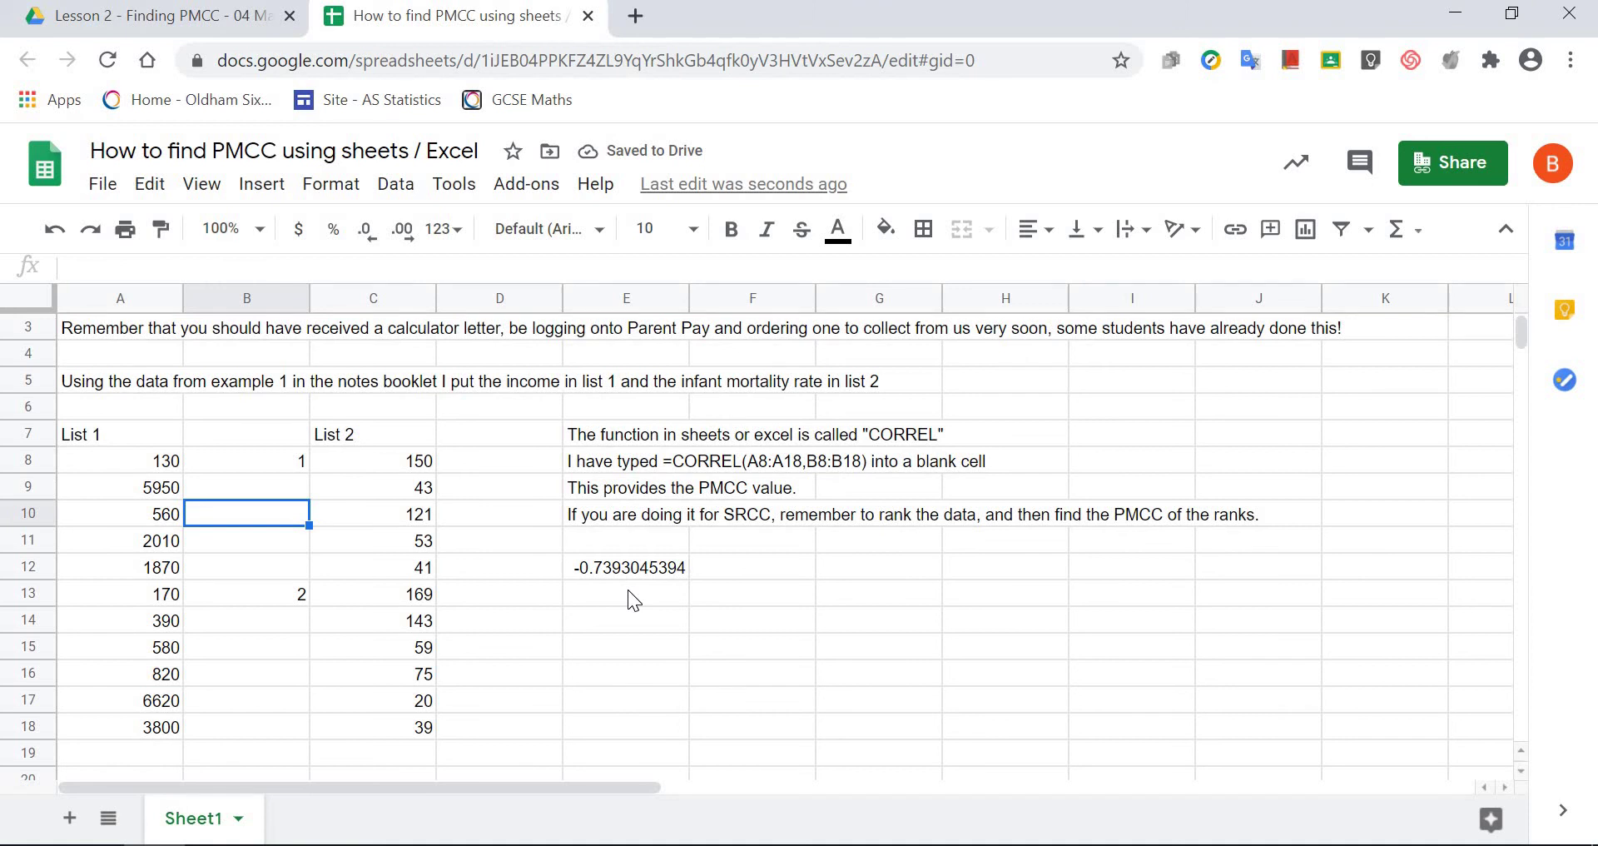
type("3")
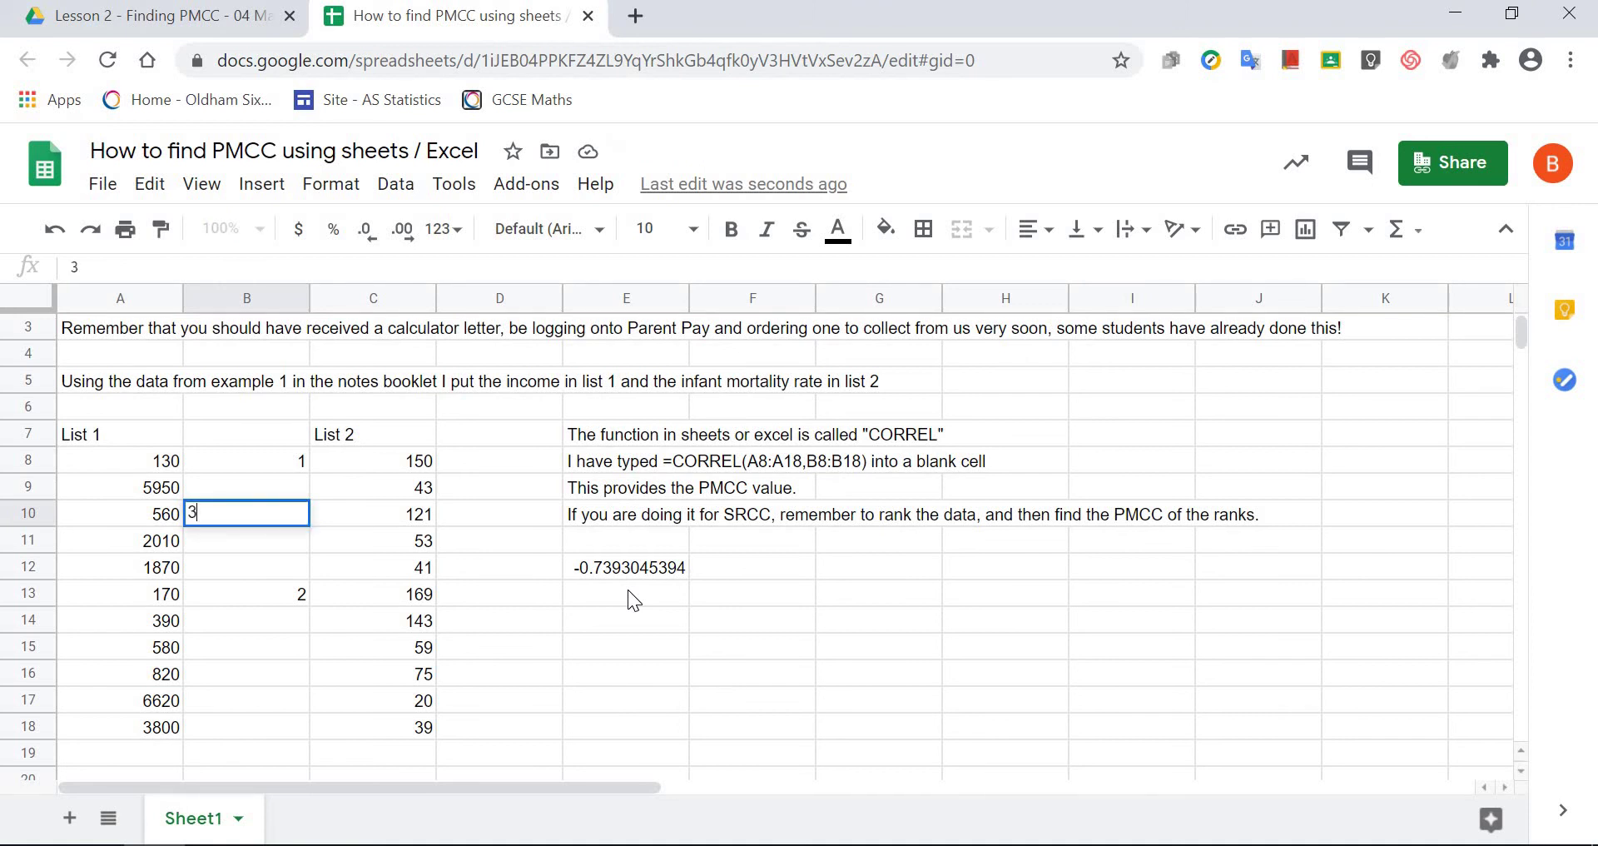
Enter rank 3 in cell B14, beside the third-lowest List 1 value.
key("Down")
key("Down")
key("Down")
key("Down")
type("3")
Clear the misplaced rank from cell B10.
key("Up")
key("Up")
key("Up")
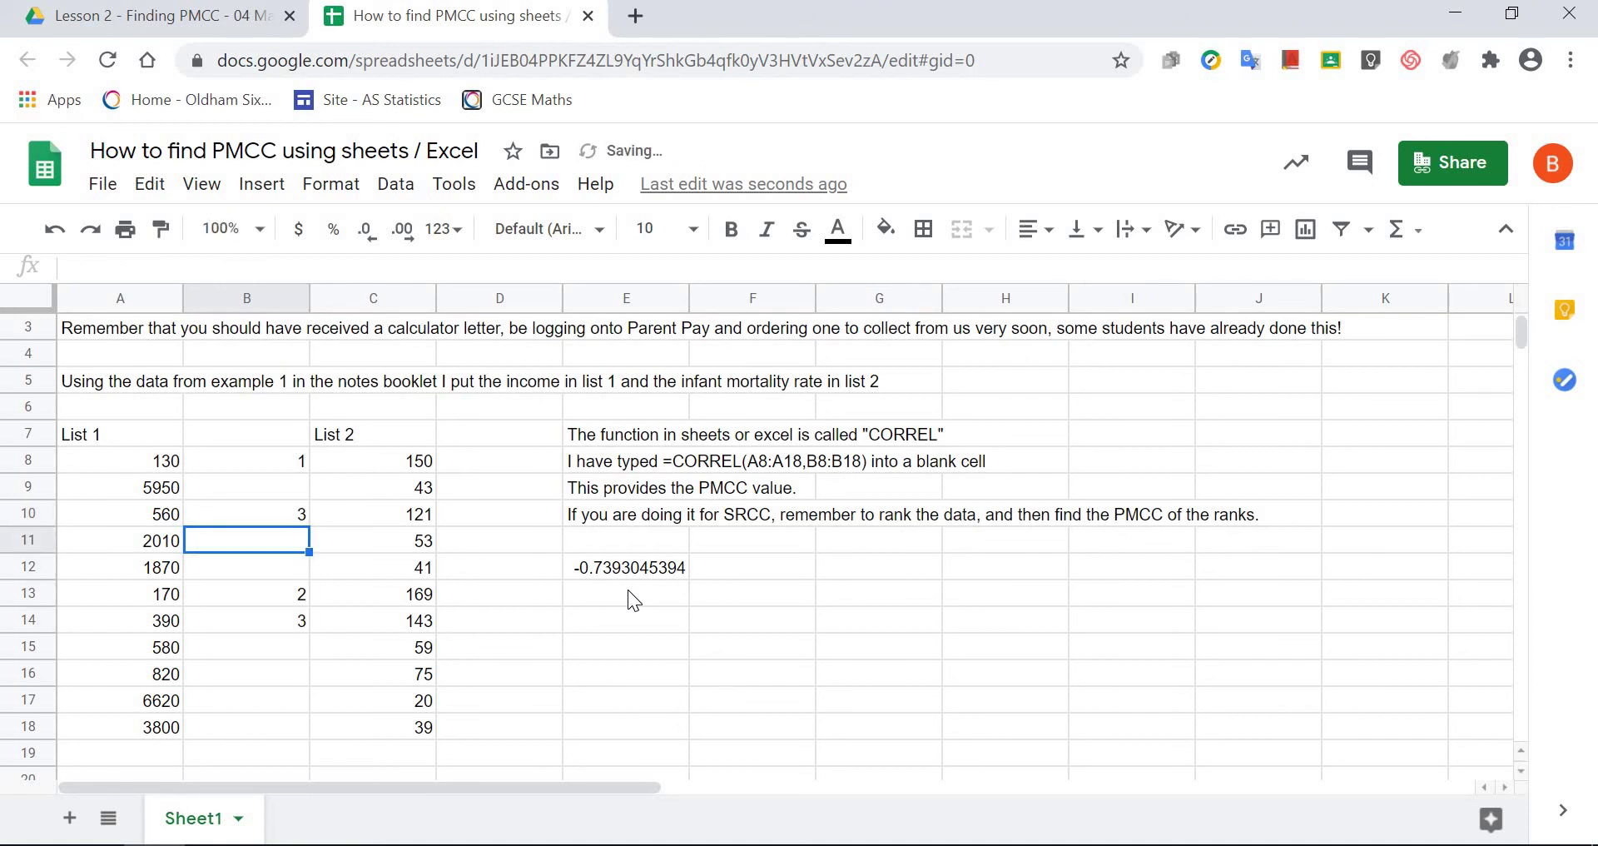
key("Up")
key("Delete")
Enter rank 1 in cell D17 and rank 2 in cell D18, beside the two lowest List 2 values.
key("Right")
key("Right")
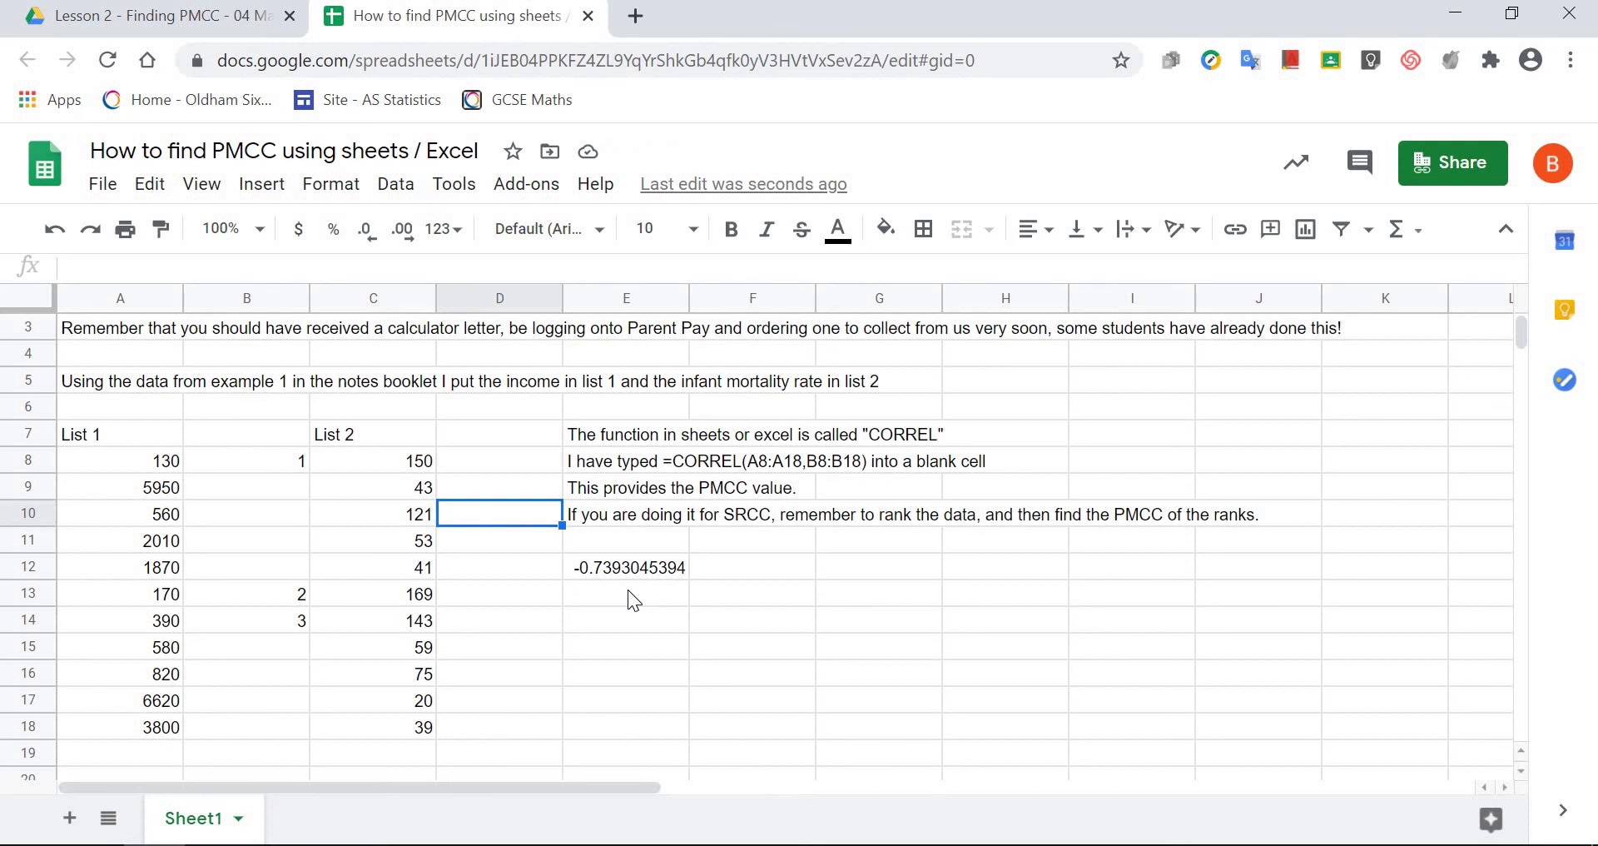
key("Down")
key("Down")
key("Down")
key("Down")
key("Down")
key("Down")
key("Down")
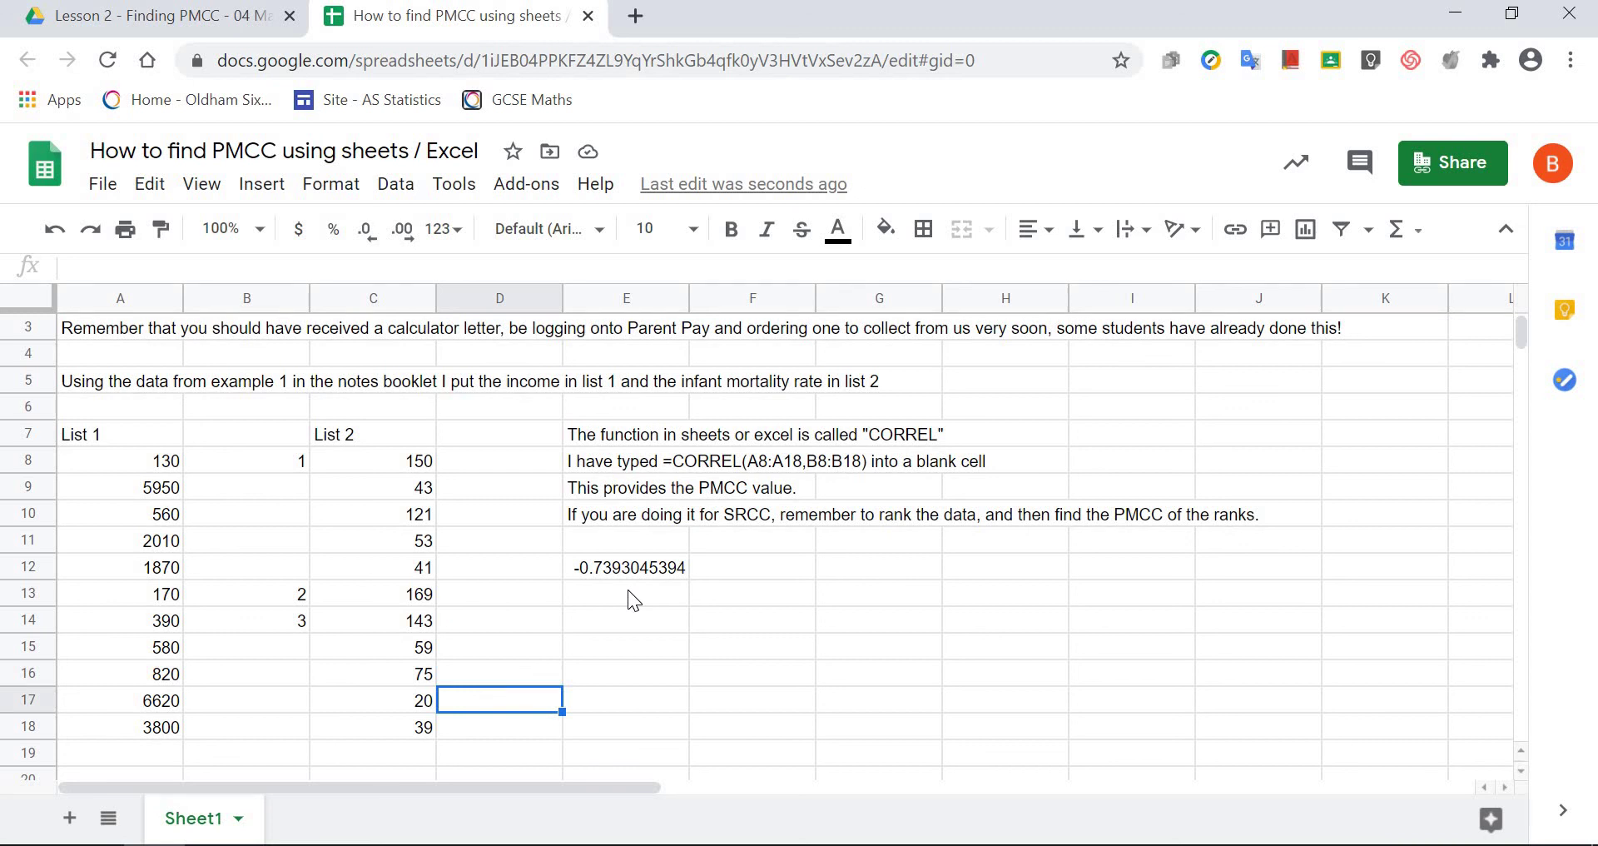
type("1")
key("Return")
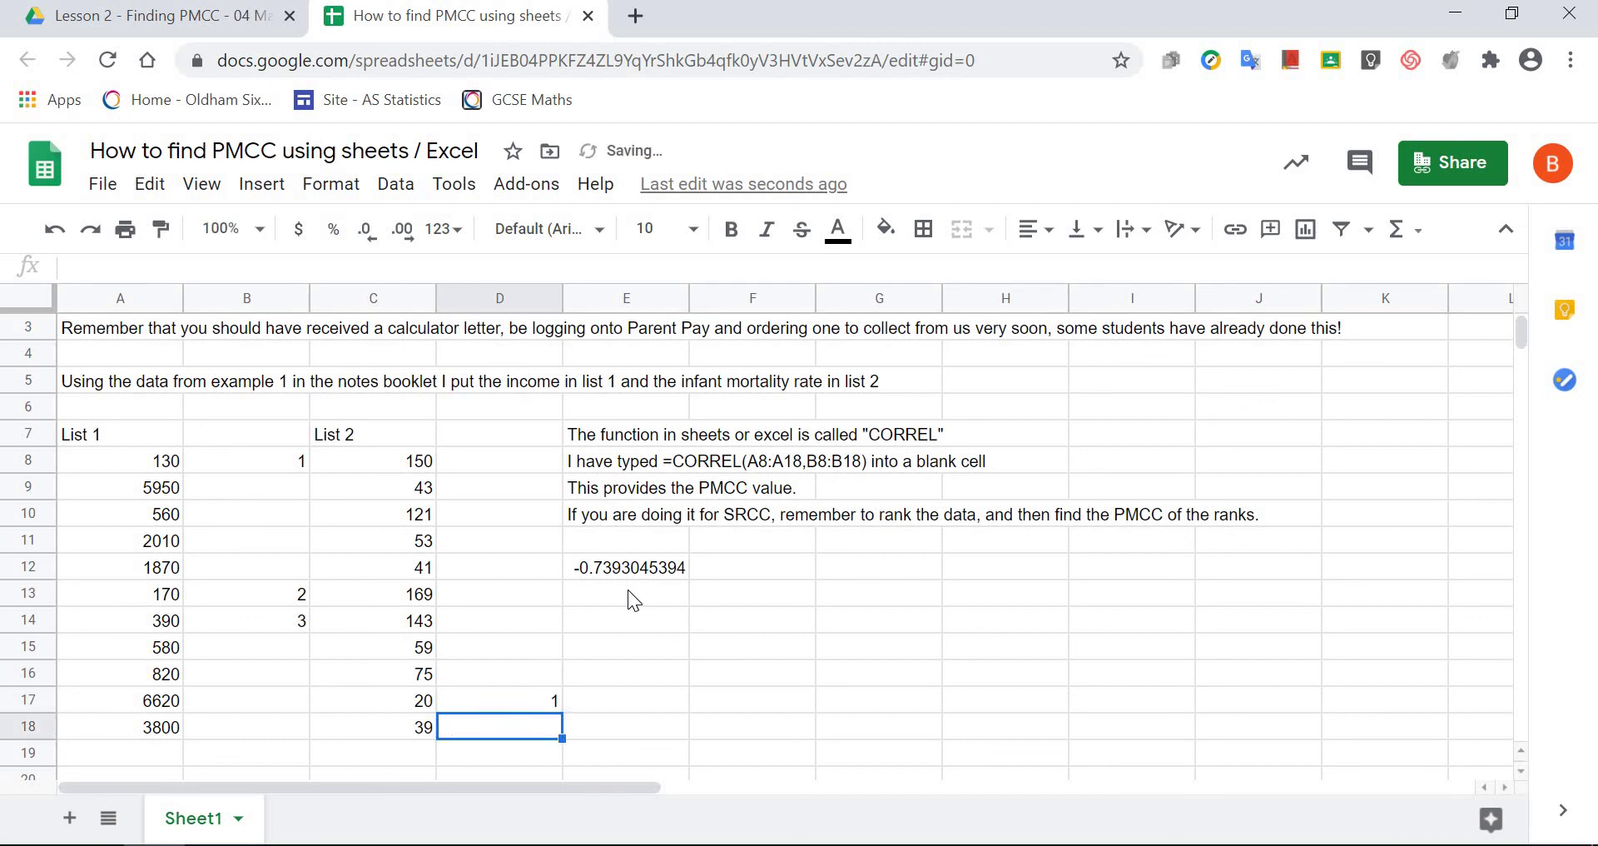
type("2")
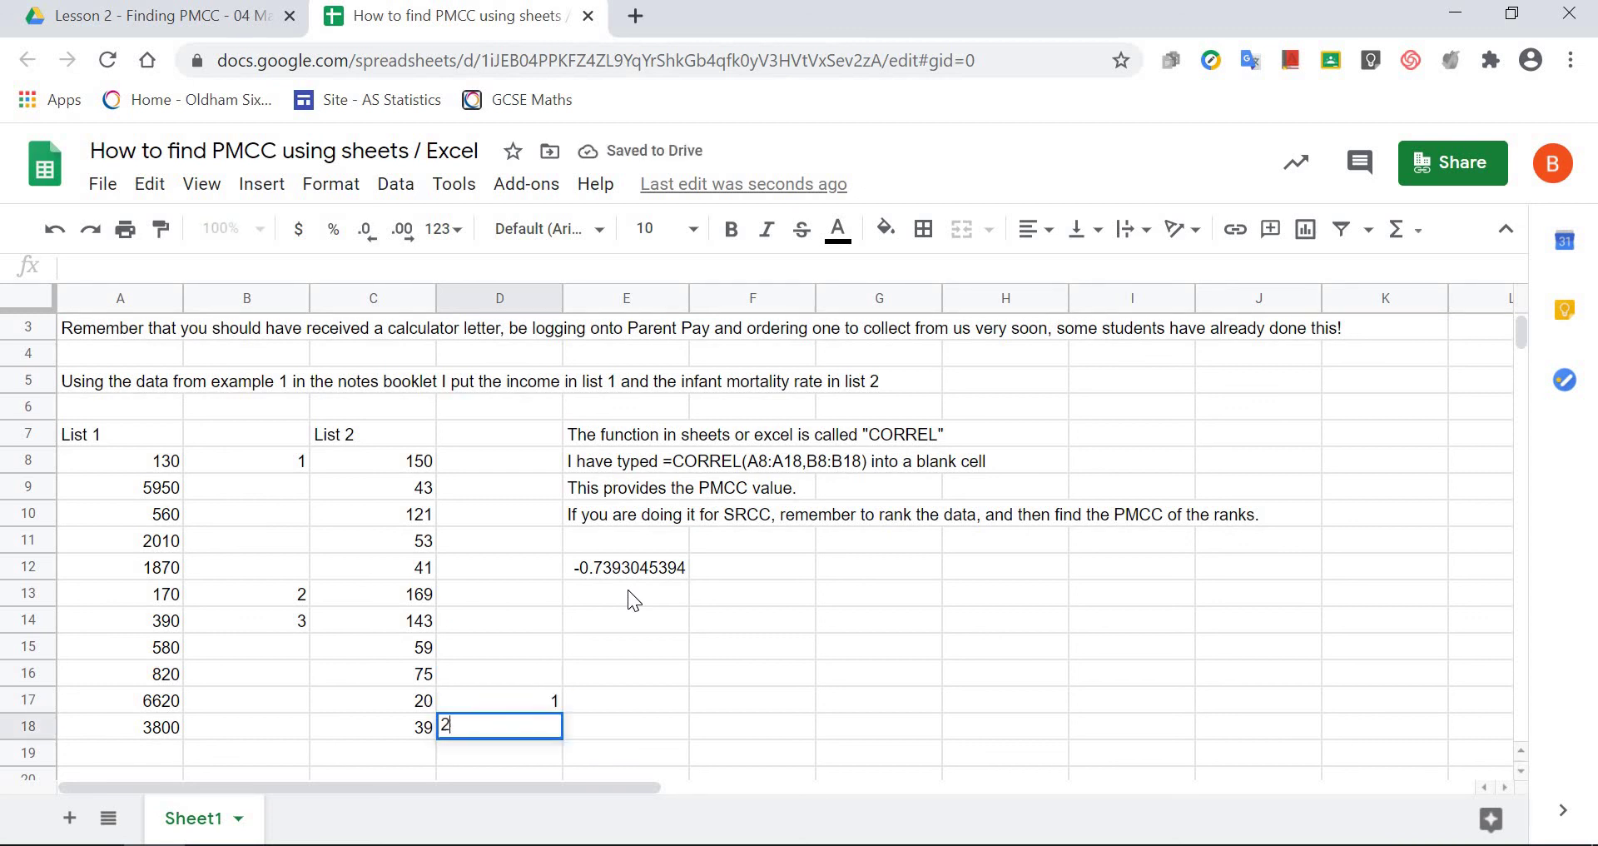
key("Return")
Enter rank 3 in cell D12, beside the third-lowest List 2 value.
key("Up")
key("Up")
key("Up")
key("Up")
key("Up")
key("Up")
key("Up")
type("3")
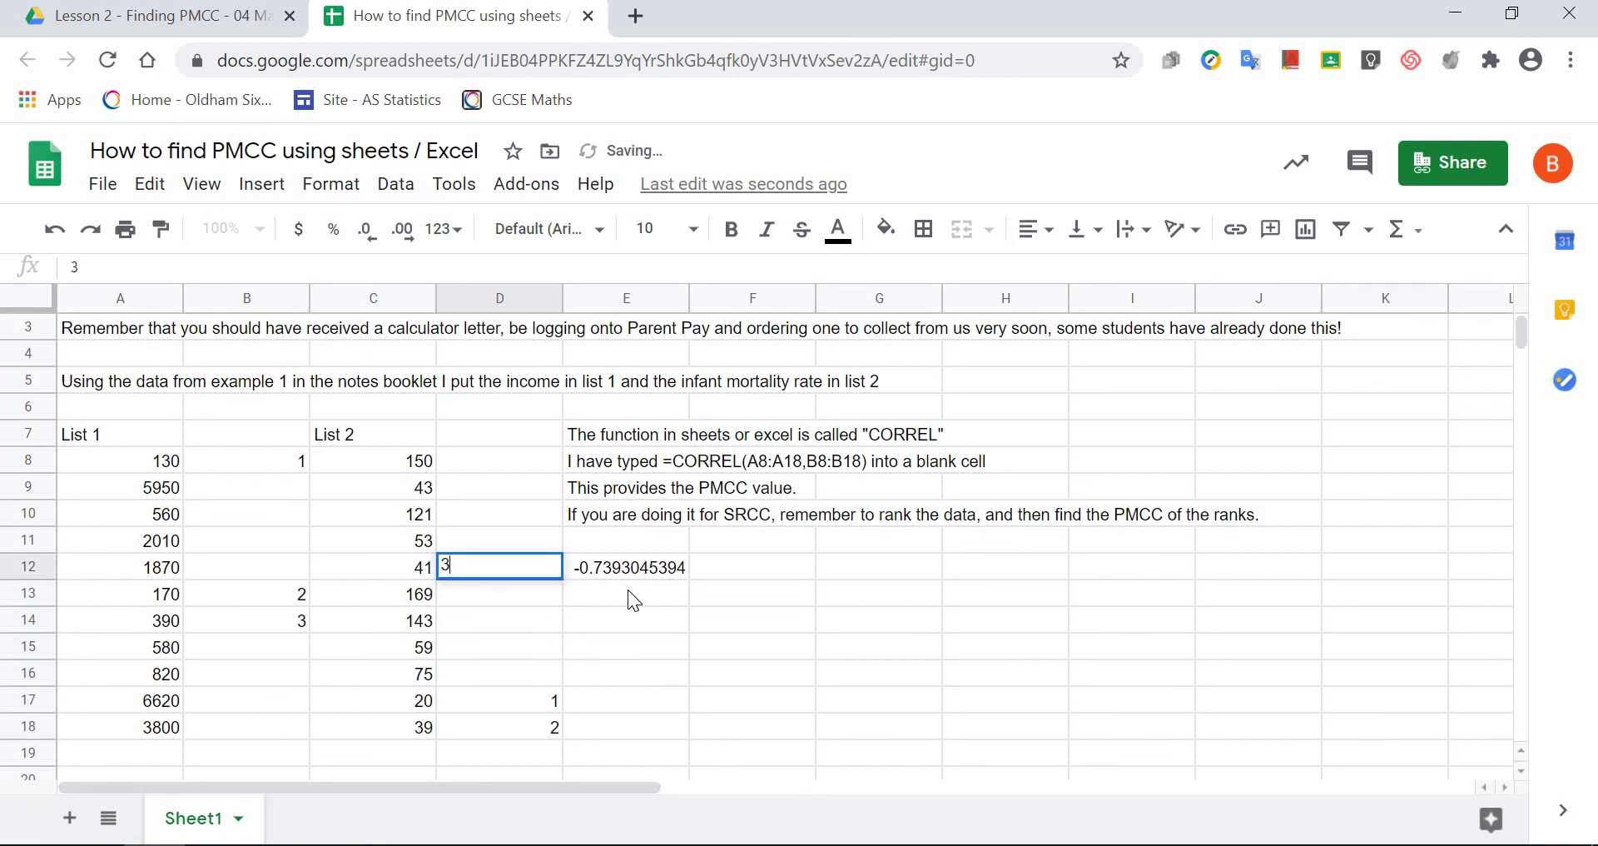
key("Return")
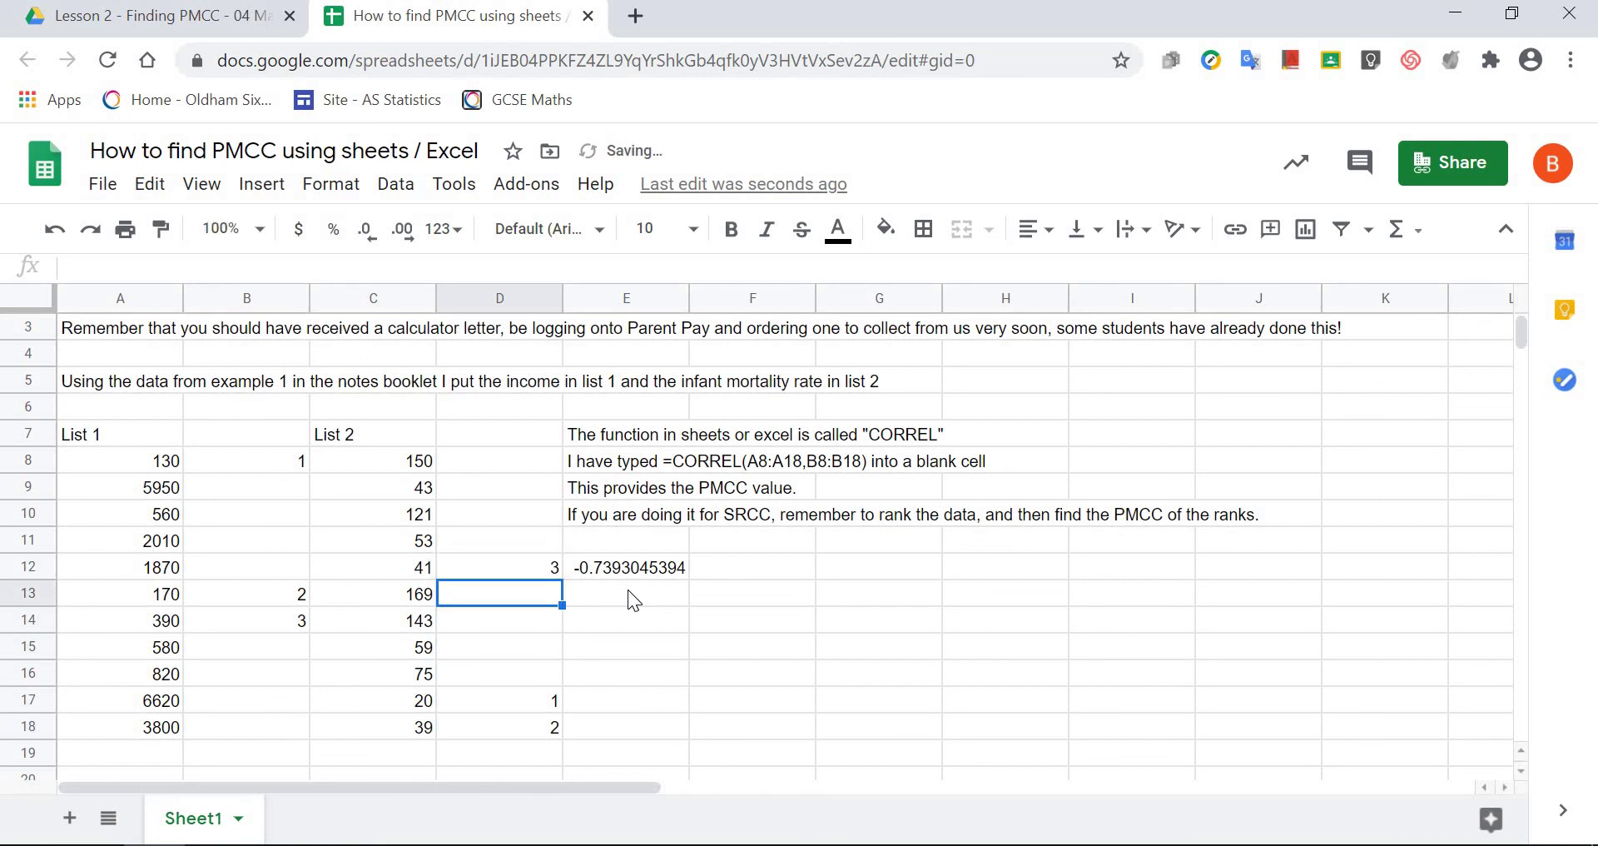
Enter the formula =CORREL(B8:B18,D8:D18) in cell G15 to correlate the two rank columns.
left_click(810, 652)
left_click(854, 643)
type("=")
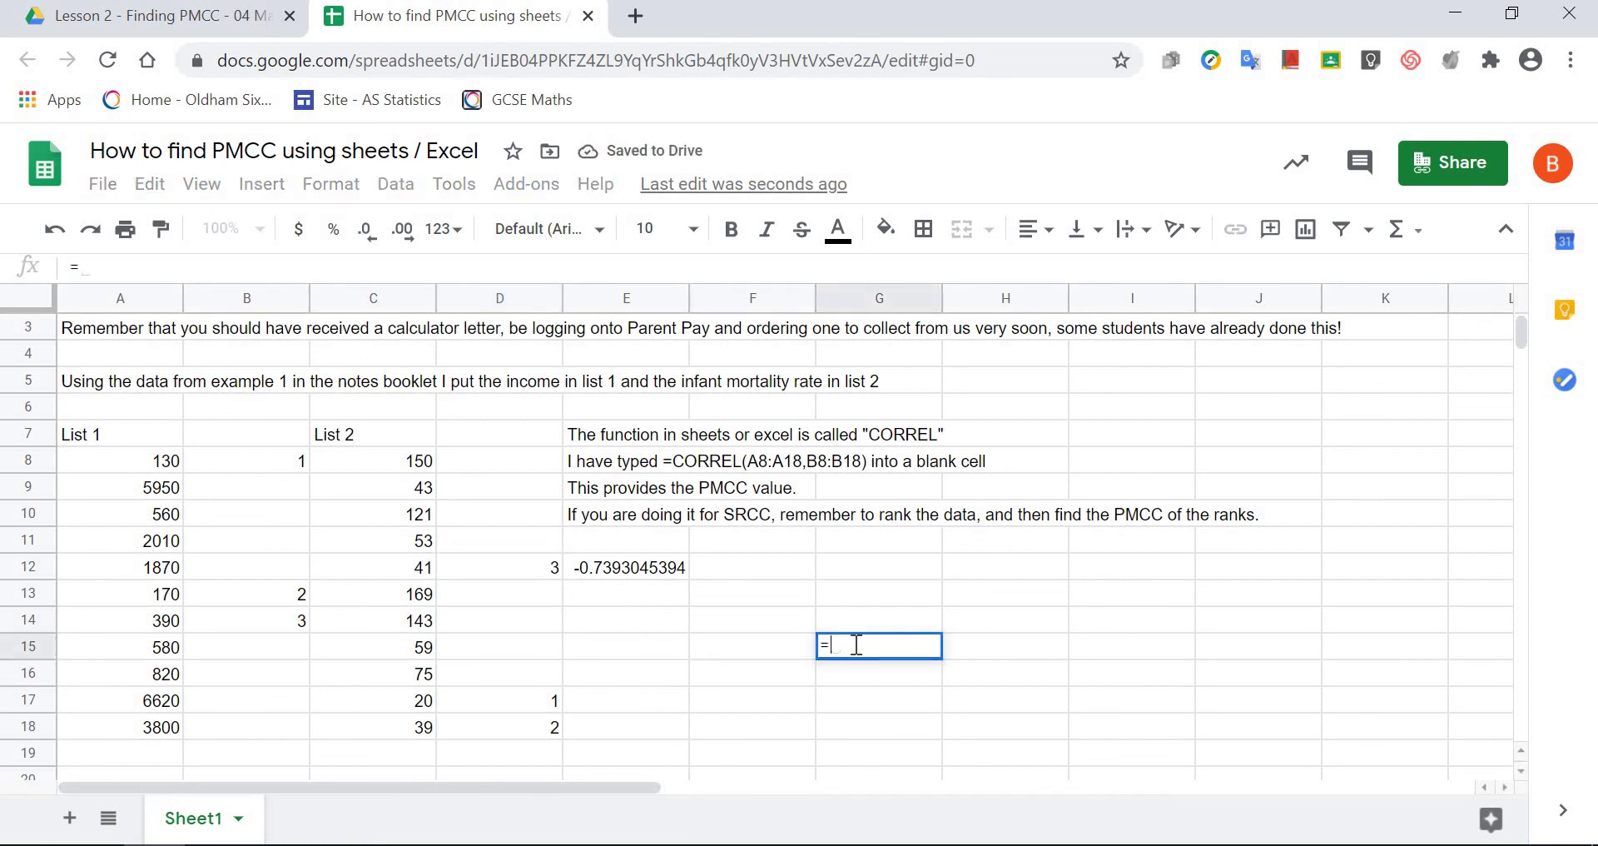
type("CORREL(")
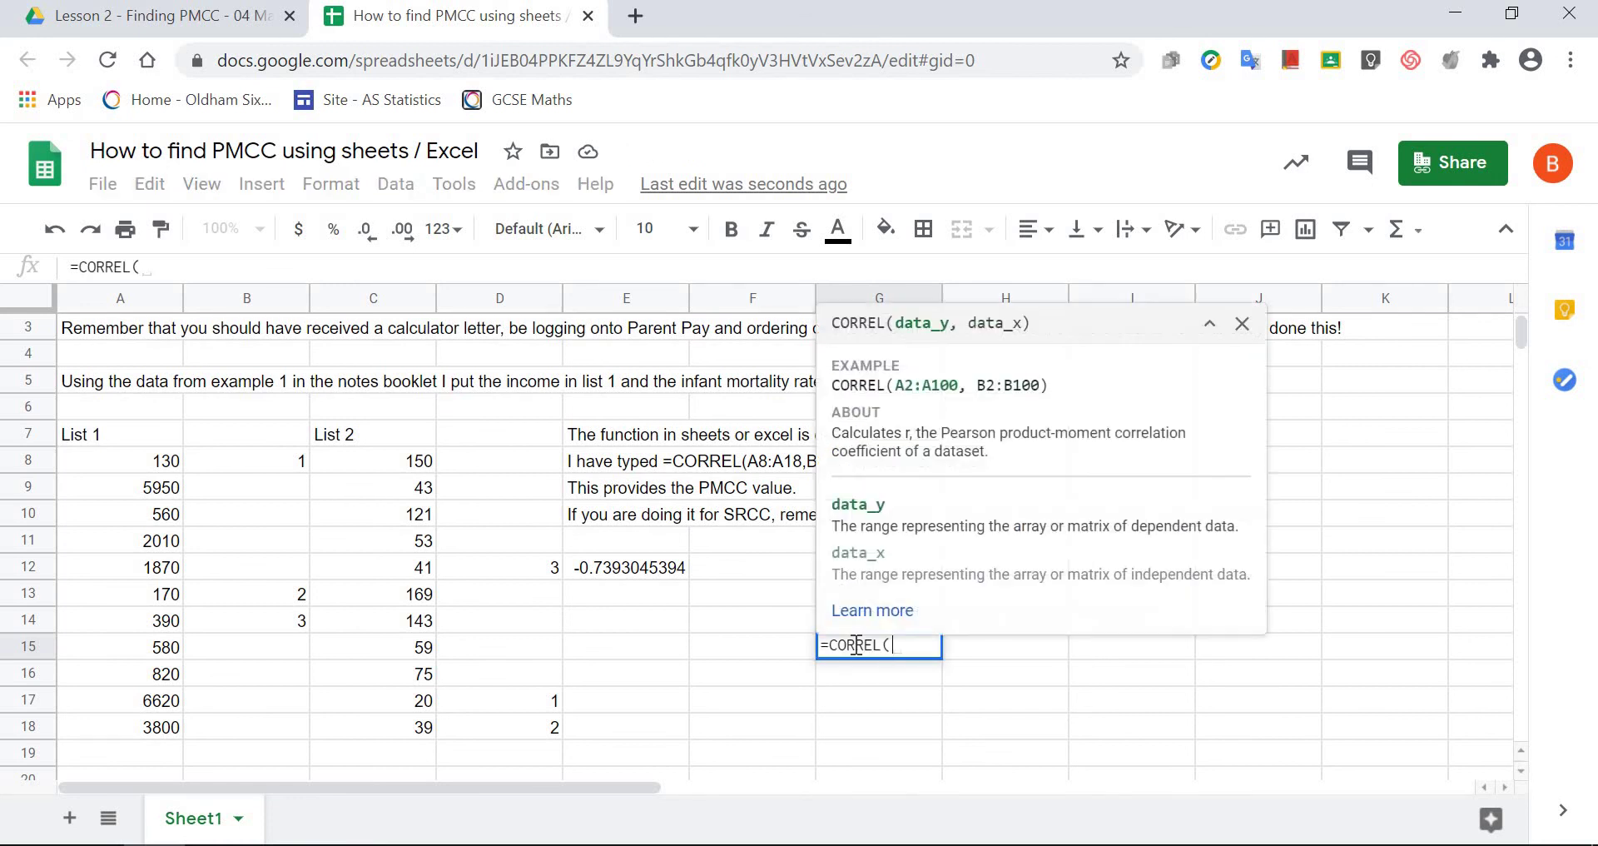
left_click_drag(247, 458, 267, 721)
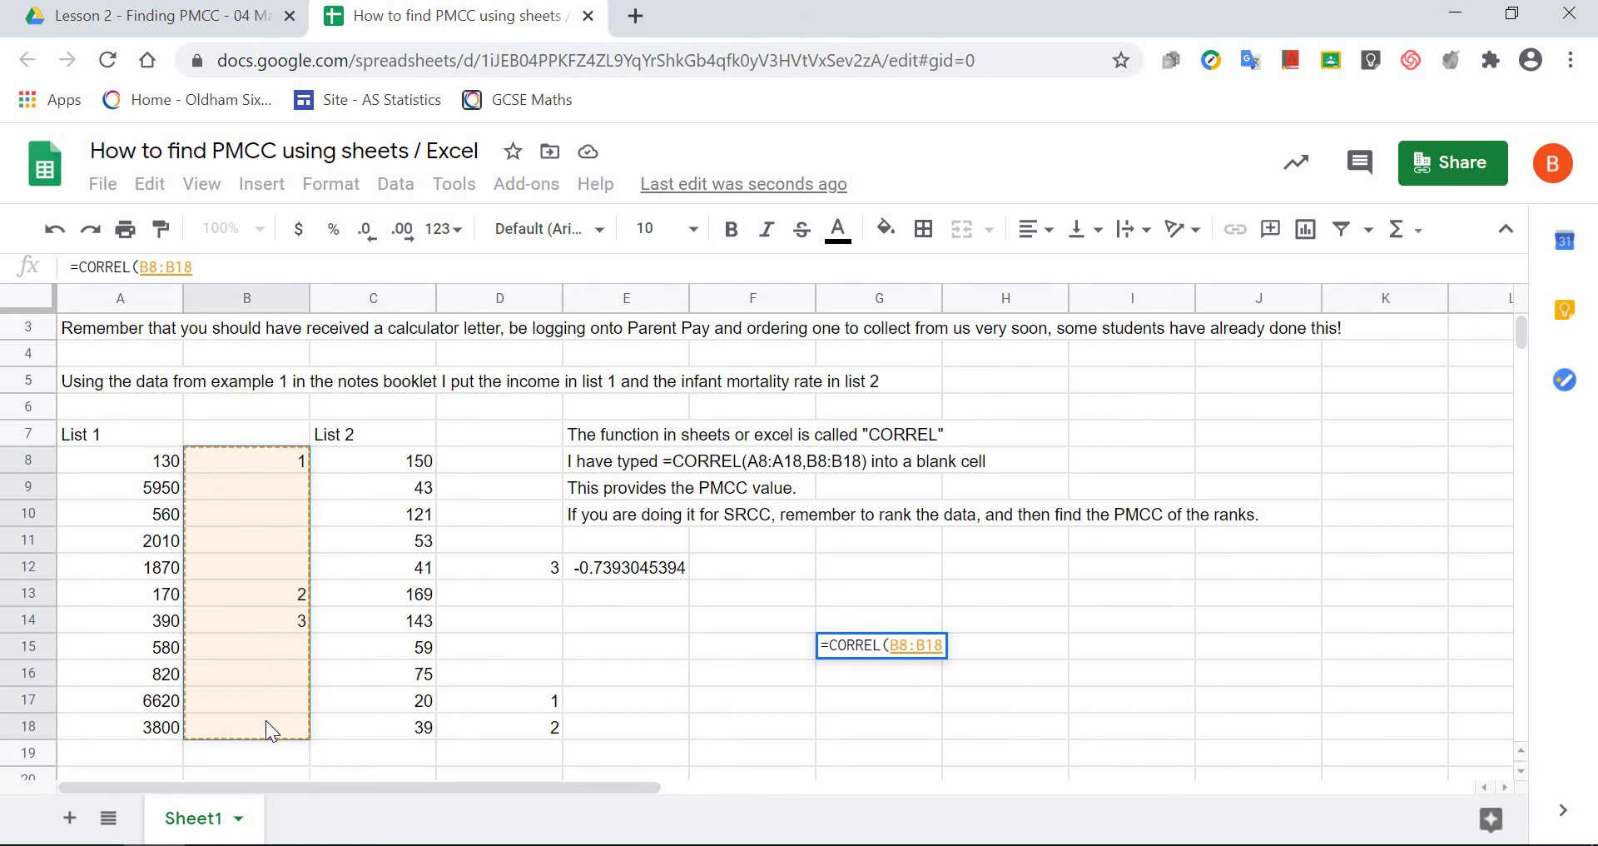
type(",")
left_click_drag(494, 463, 509, 726)
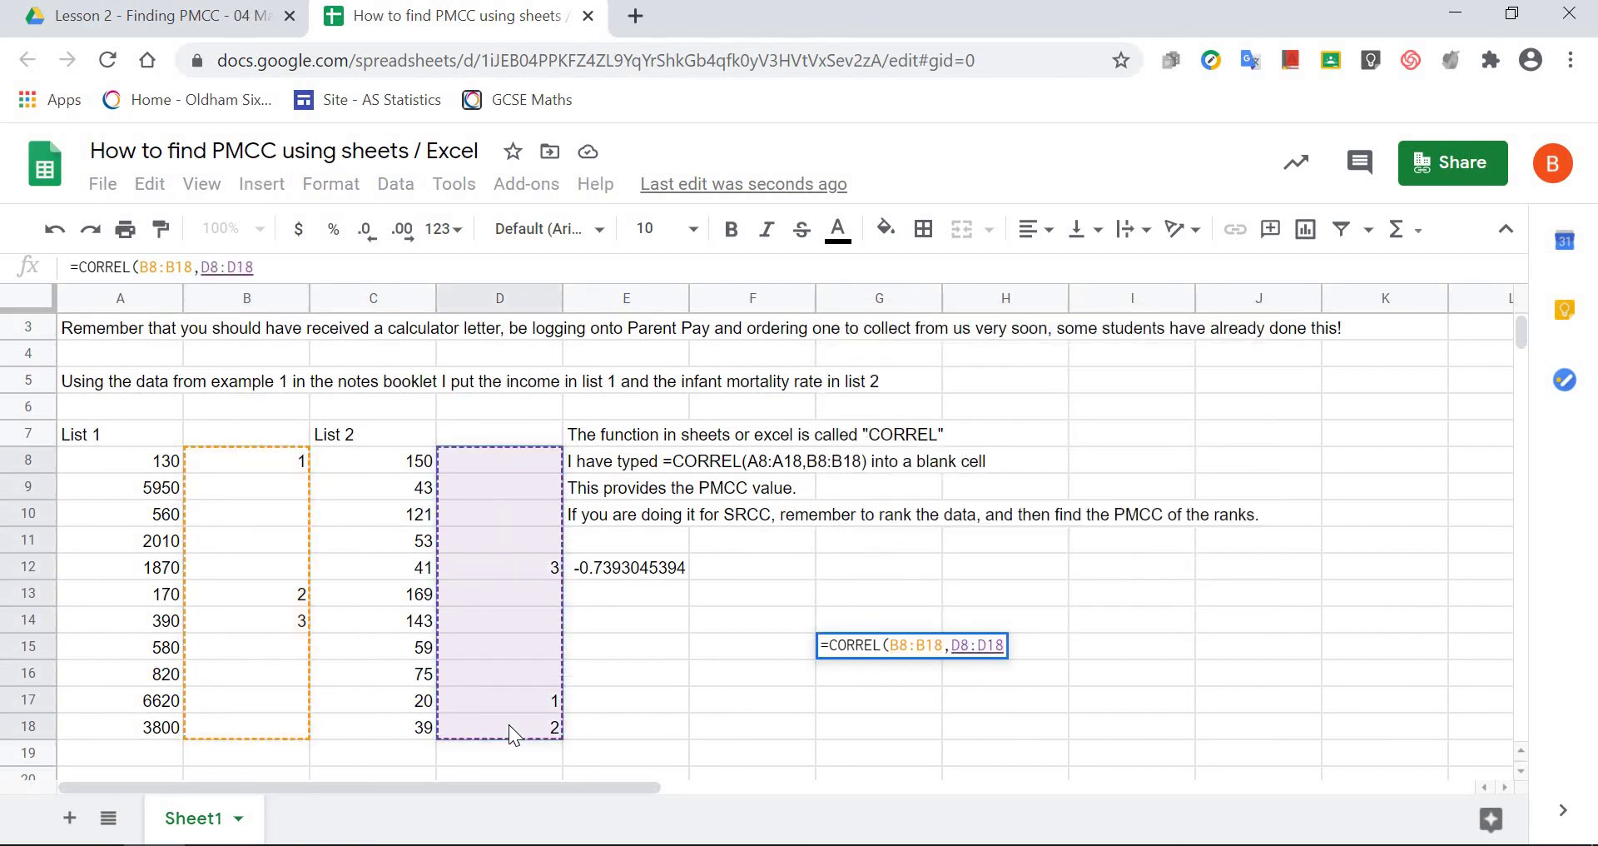
type(")")
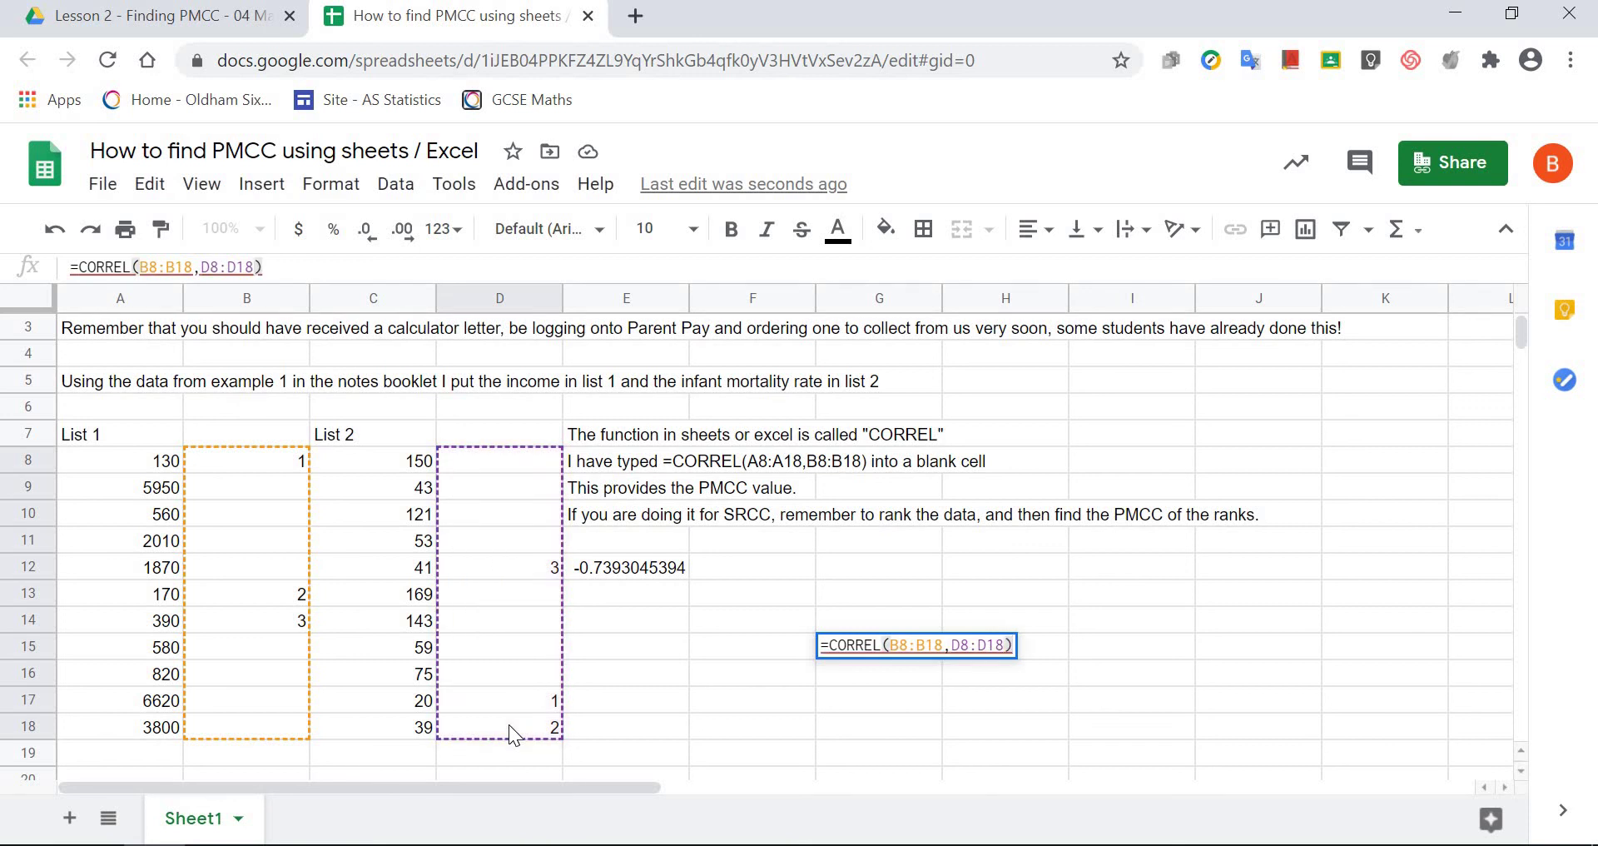
key("Return")
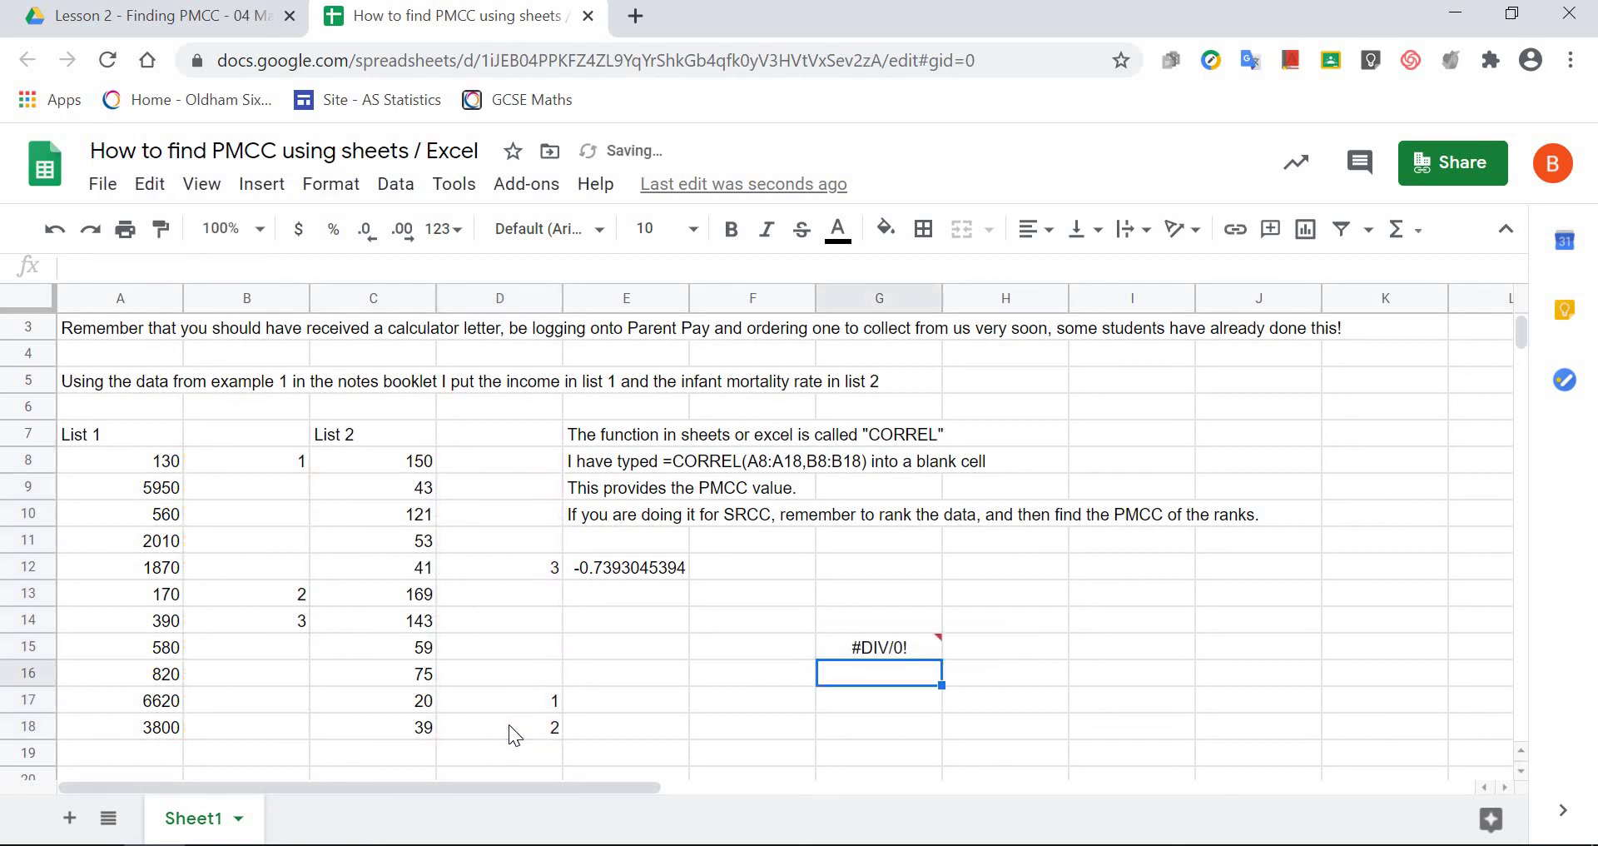
Open the CORREL formula in G15 and review the two rank ranges it refers to.
left_click(914, 648)
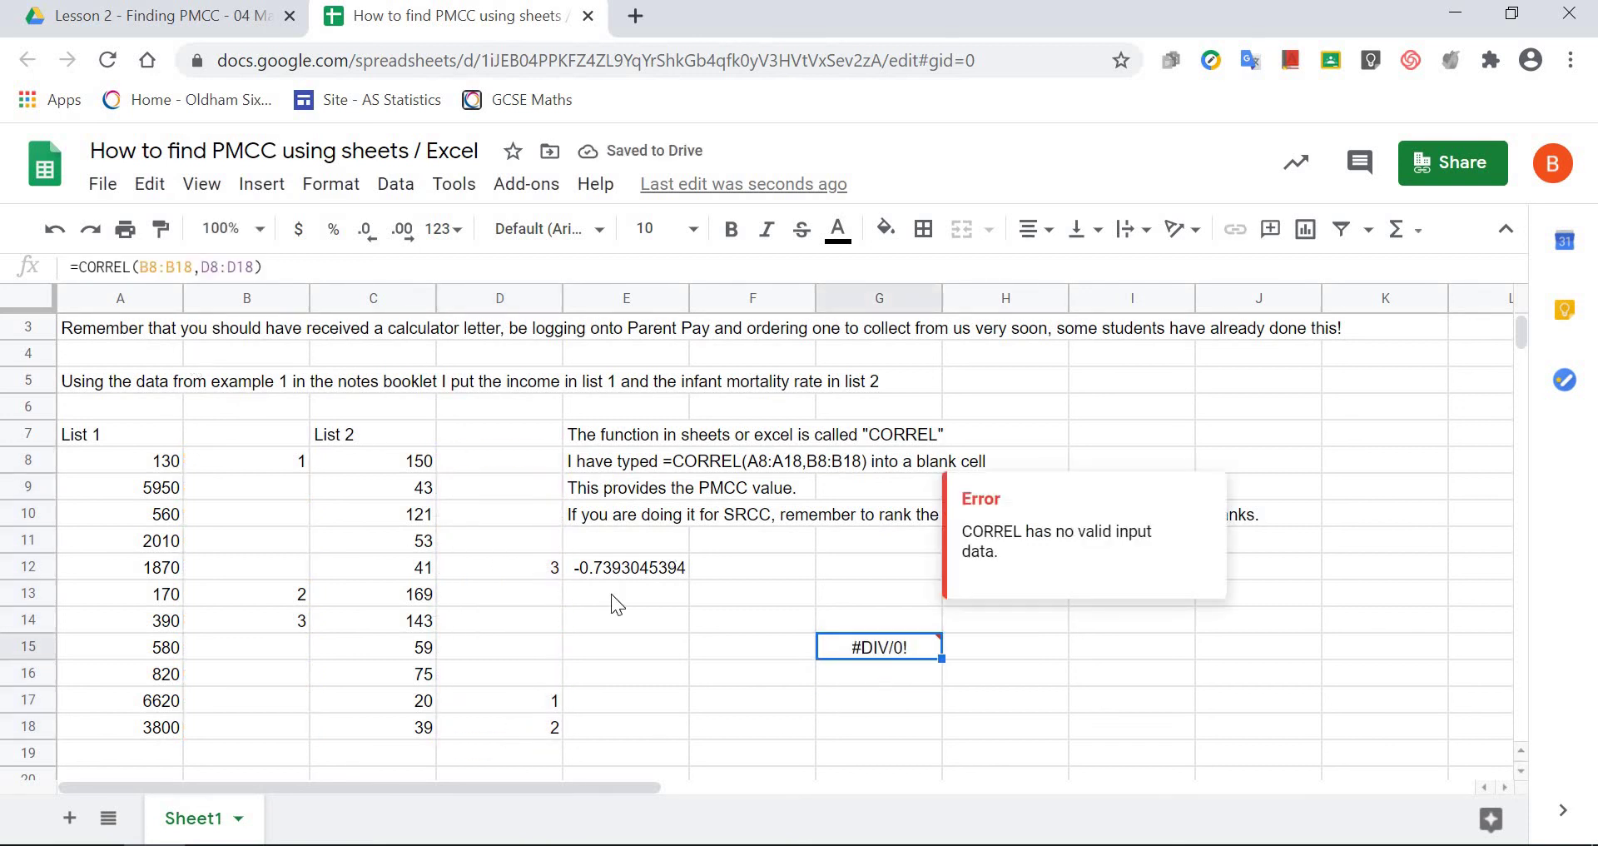
left_click(279, 268)
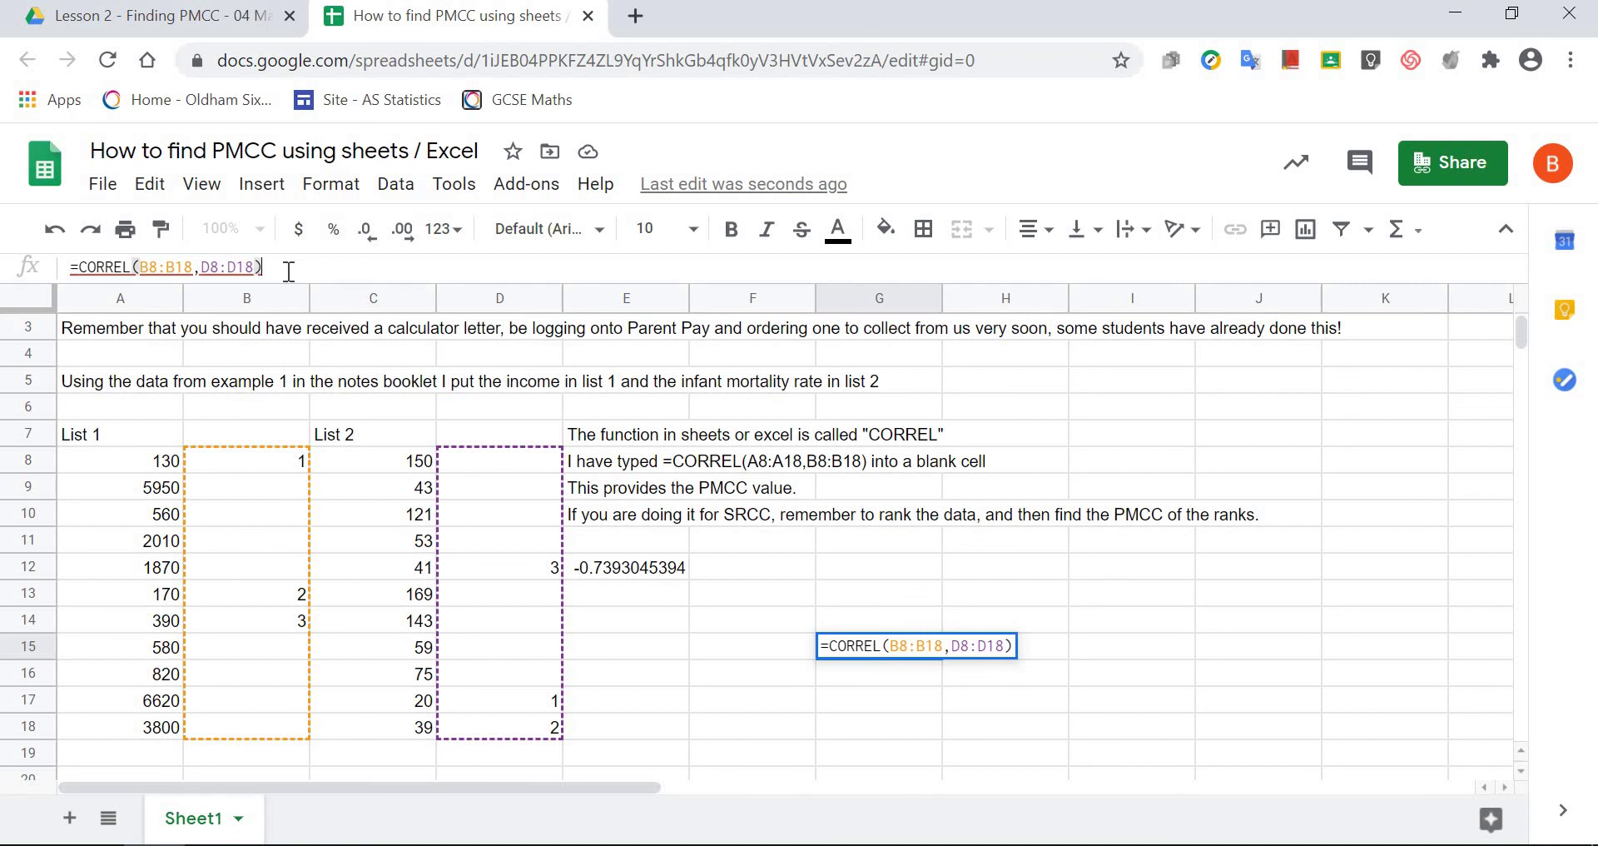